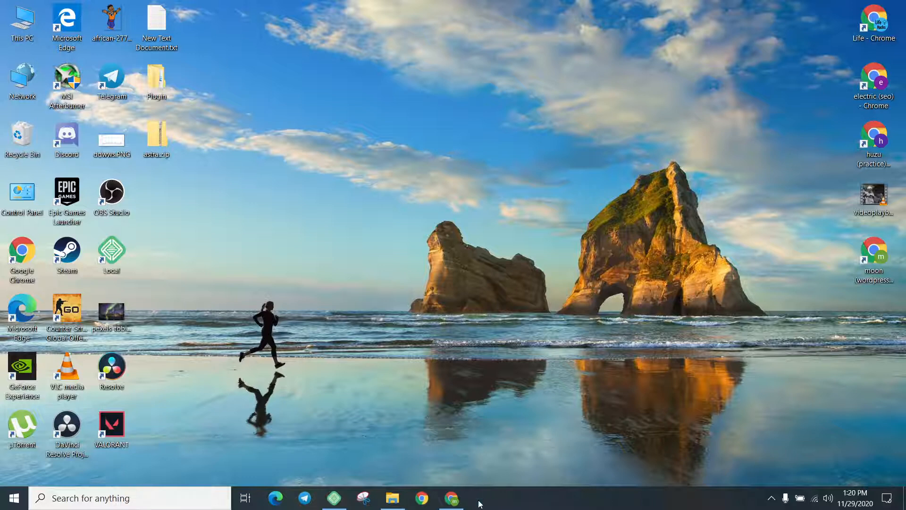
Restore and maximize Chrome, showing the Starter Templates page with the Car Wash template
click(452, 499)
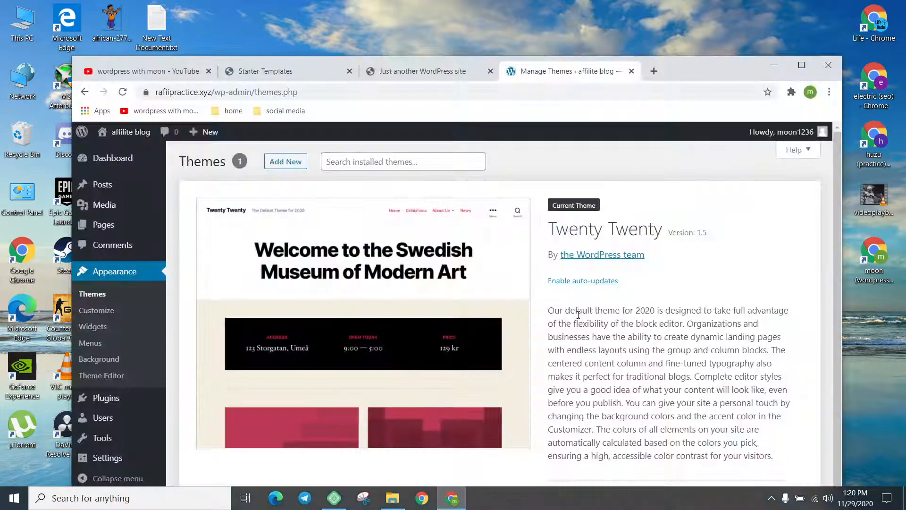
double_click(672, 71)
click(163, 4)
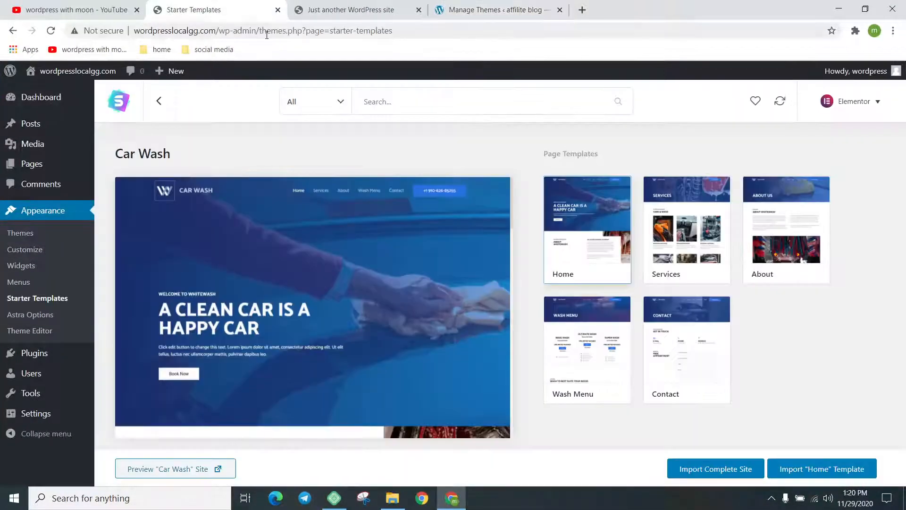
Open the site's front end from Visit Site in a new browser tab
mouse_move(64, 73)
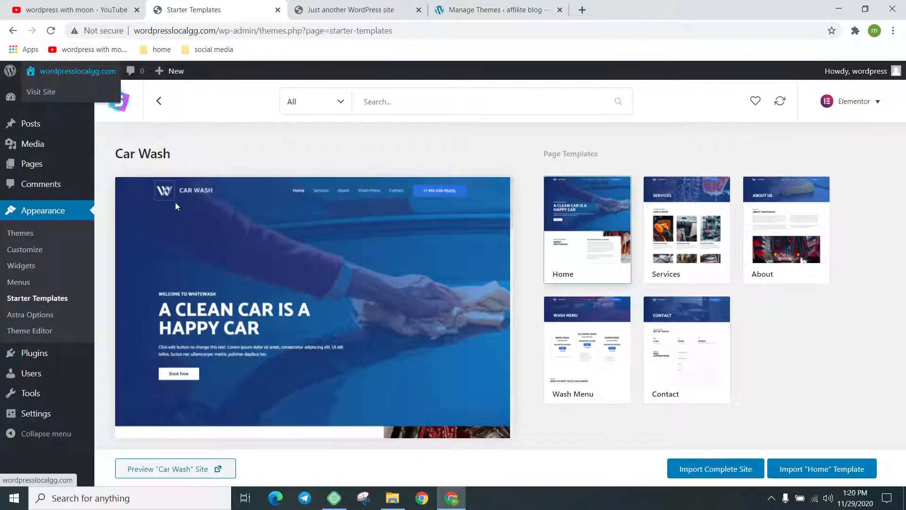
right_click(52, 93)
click(80, 102)
Scroll through the local Whitewash car-wash homepage, then return to the Starter Templates tab
click(337, 6)
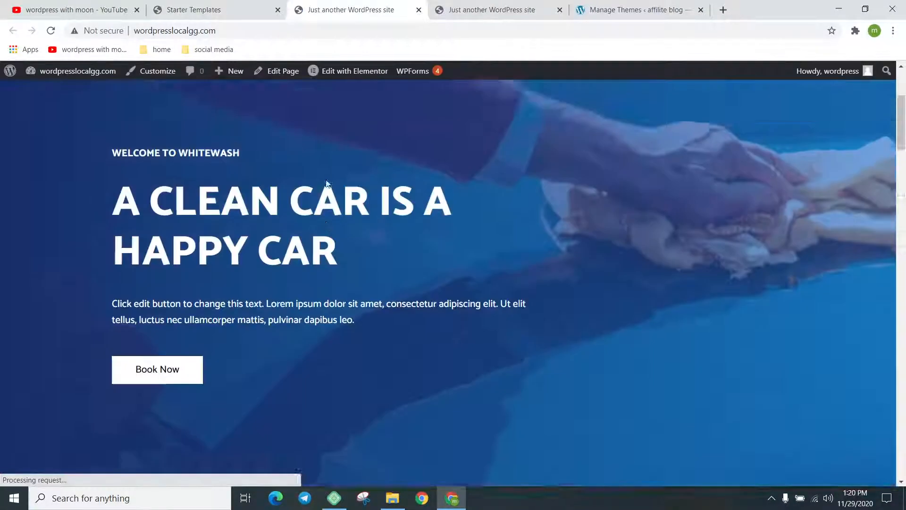
scroll(845, 148, down, 10)
drag(904, 250, 904, 103)
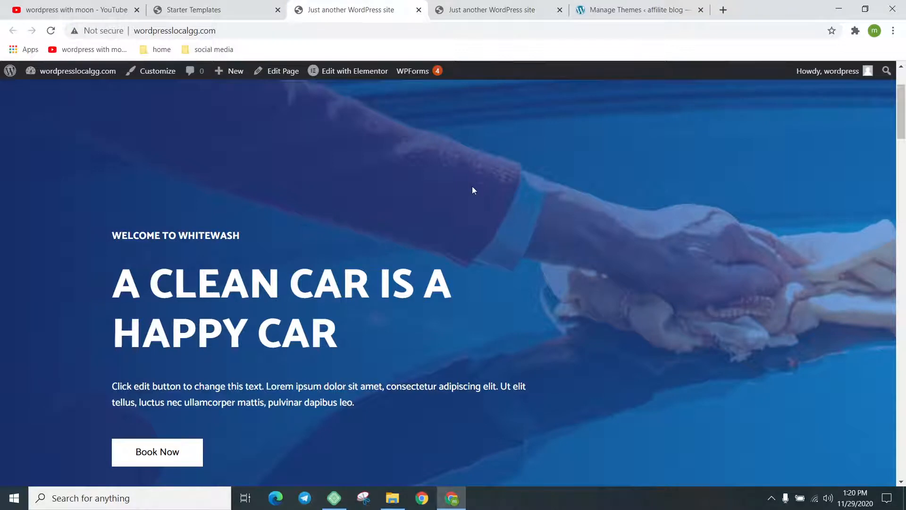
scroll(491, 217, down, 7)
drag(903, 155, 905, 78)
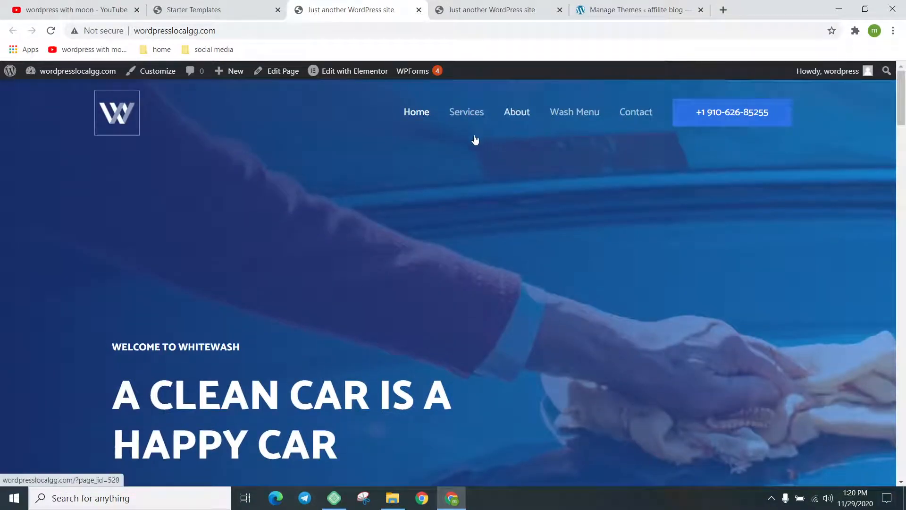
scroll(892, 198, down, 10)
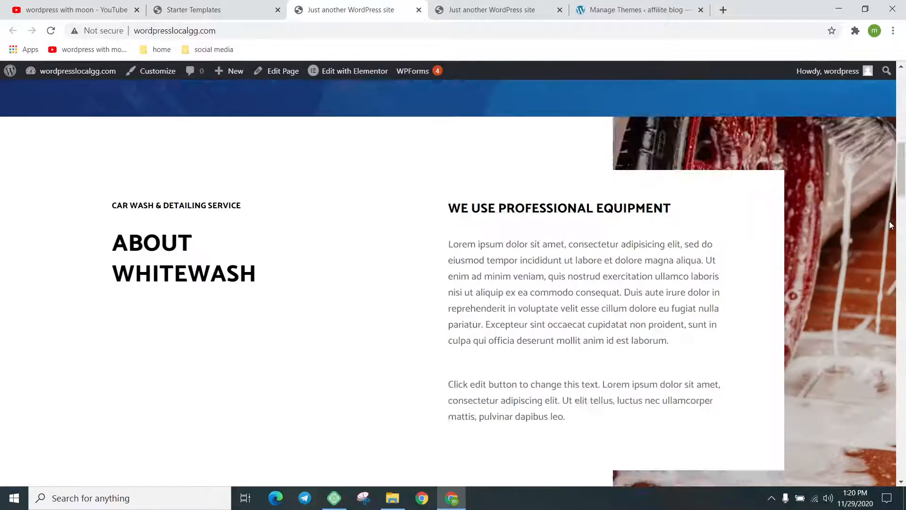
scroll(889, 224, down, 11)
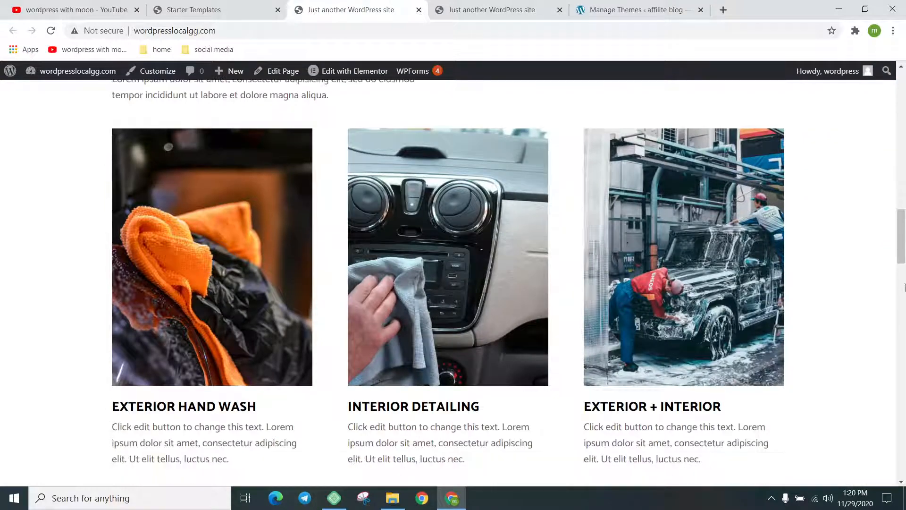
drag(905, 250, 902, 83)
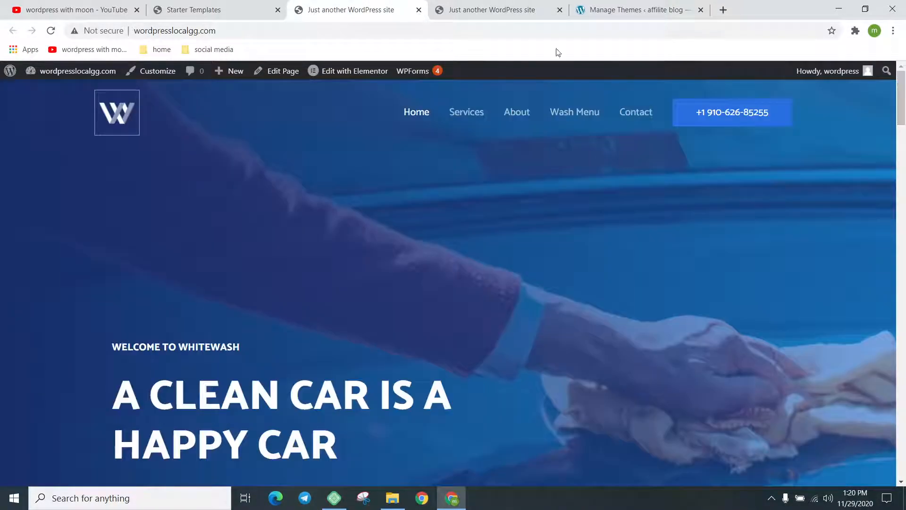
click(203, 10)
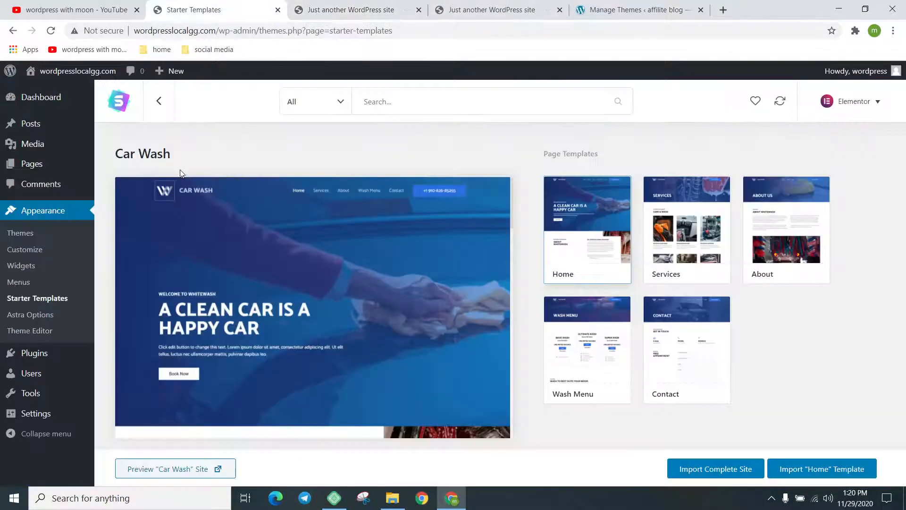
On Installed Plugins, dismiss the Starter Templates thank-you and rating notices, then go to Add New
click(55, 354)
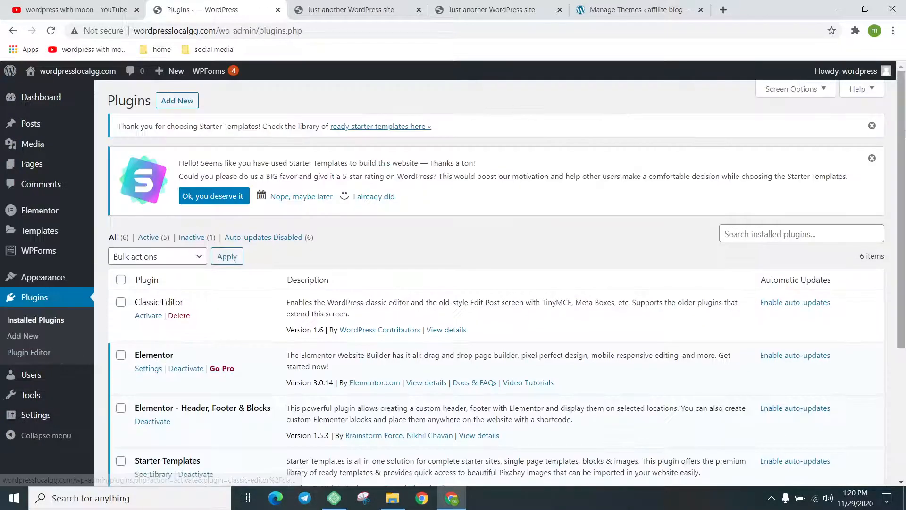
click(865, 129)
click(869, 127)
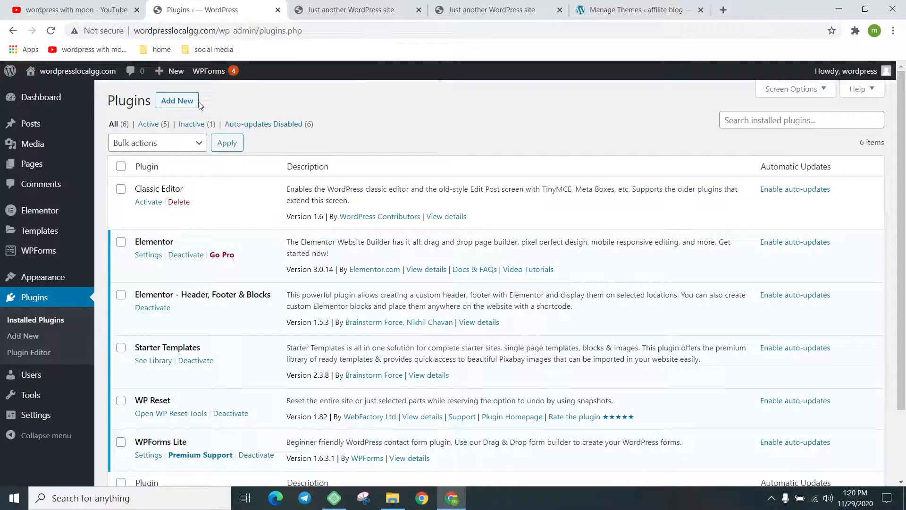
click(184, 125)
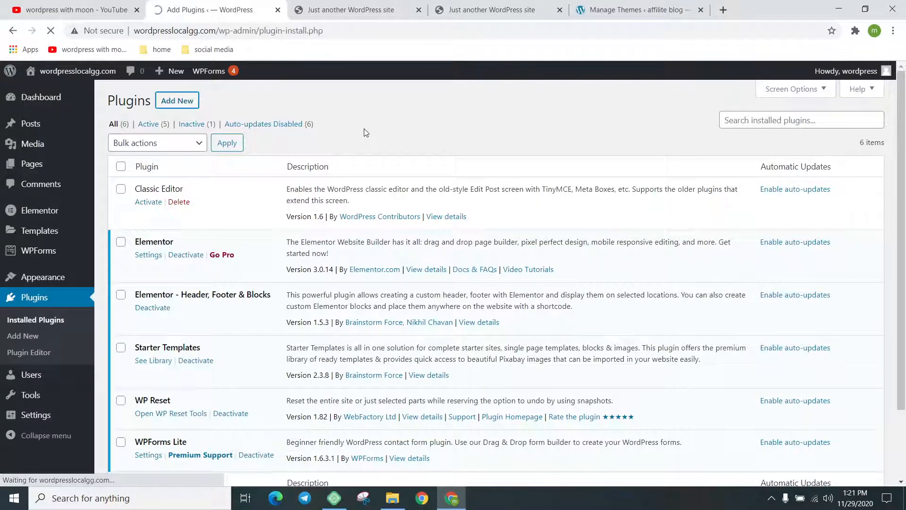
Search plugins for 'wp migrate', then install and activate All-in-One WP Migration
click(761, 133)
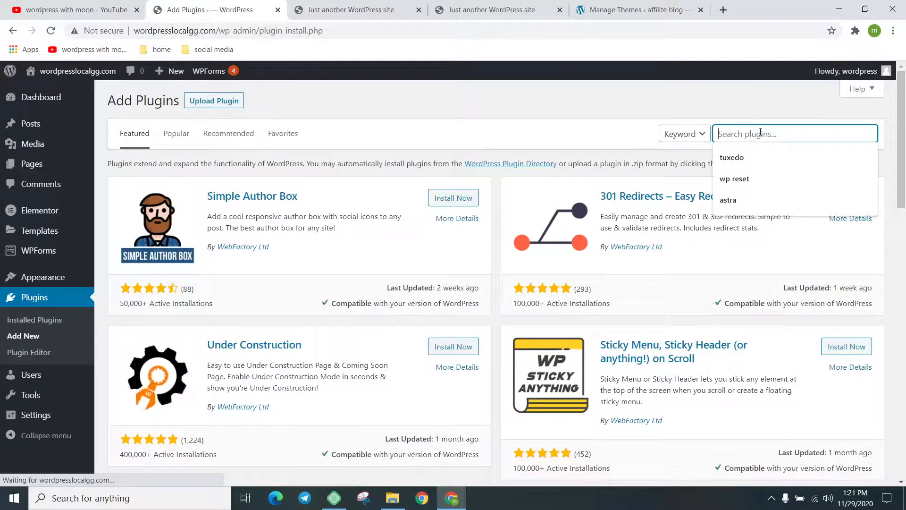
text(wp mig)
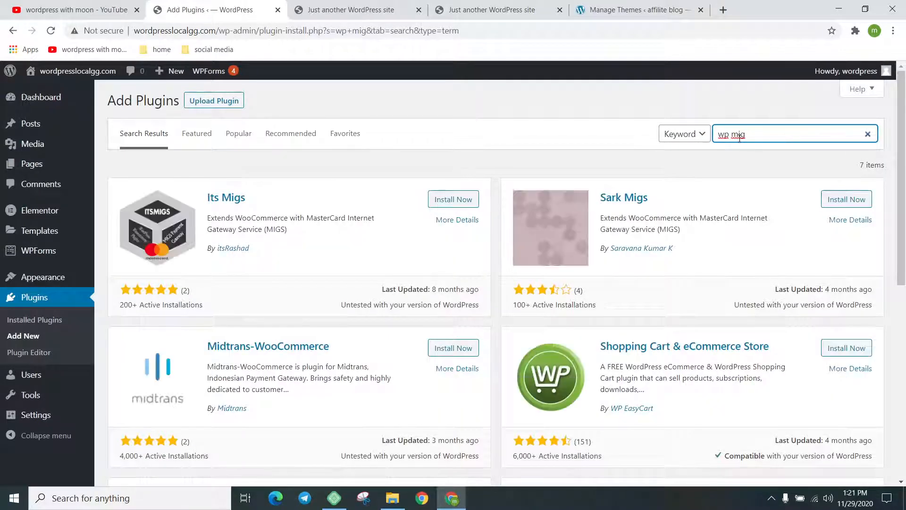
key(BackSpace)
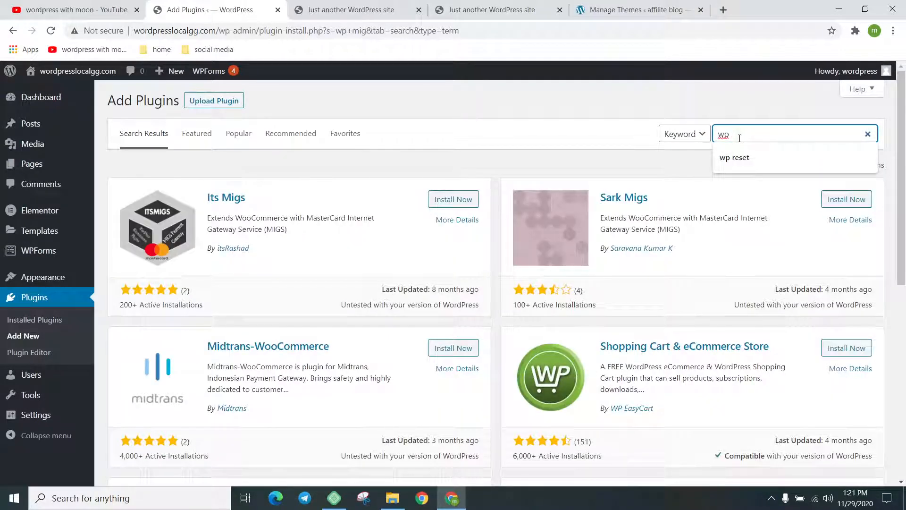
text(mi)
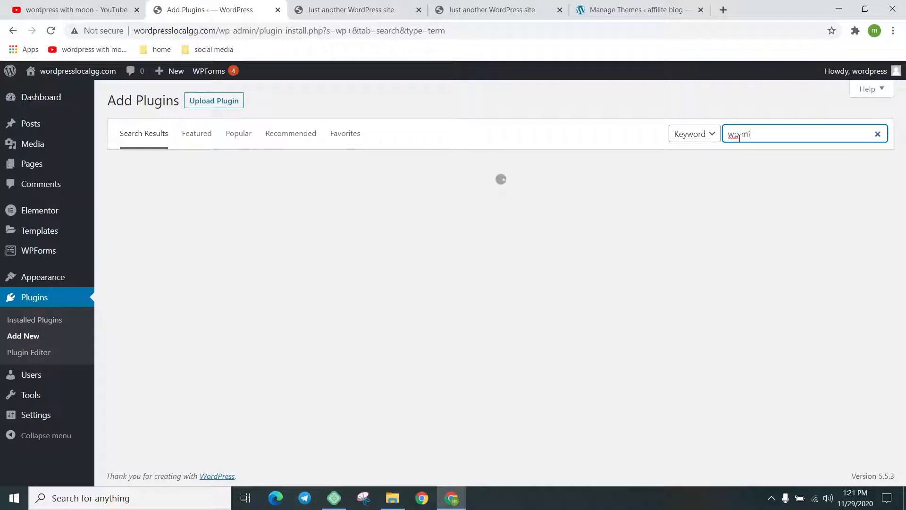
text(grate)
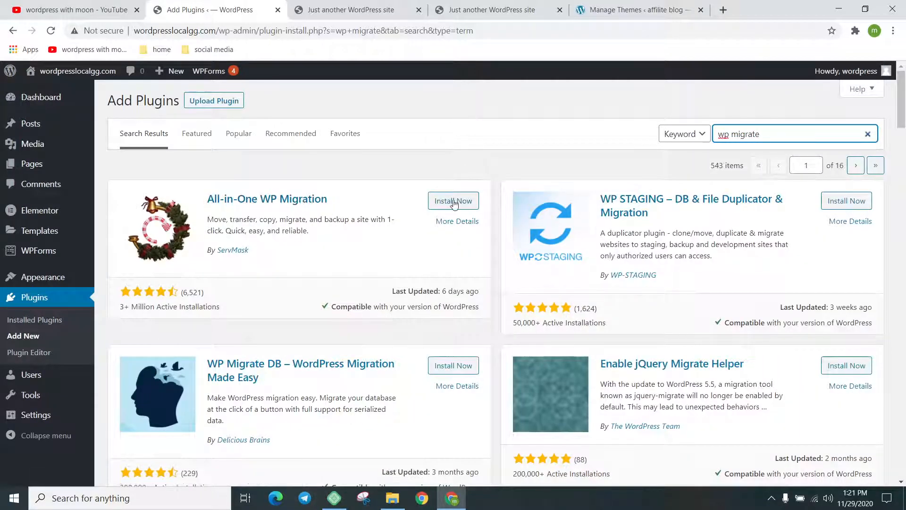
click(454, 202)
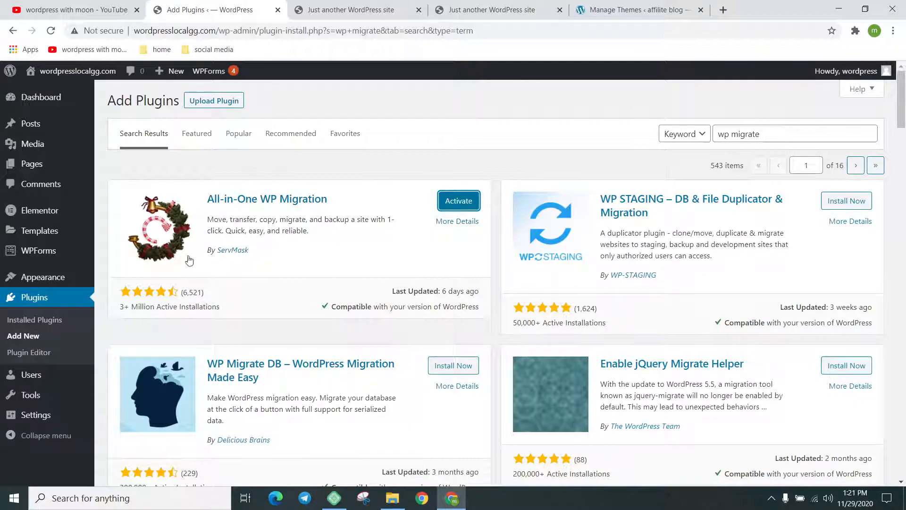
click(458, 202)
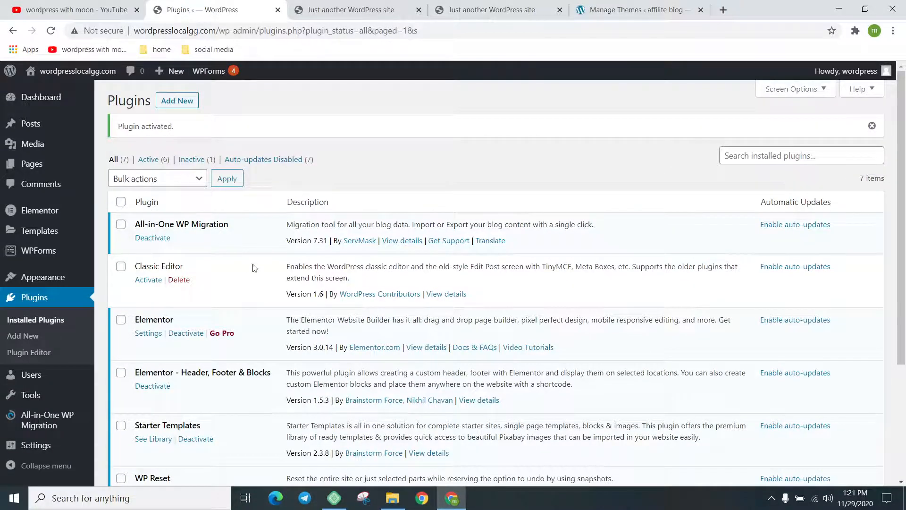
Glance at the YouTube channel tab, then come back to the WordPress plugins page
key(ctrl+shift+Tab)
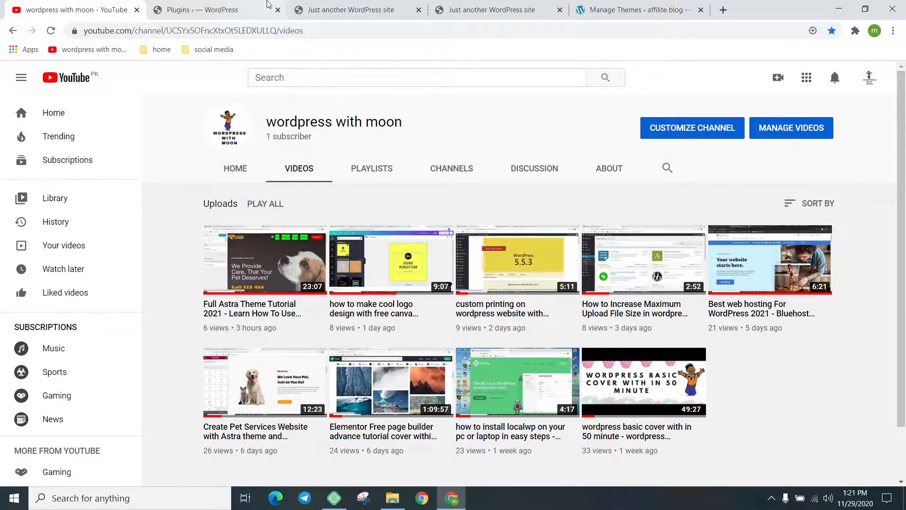
click(259, 6)
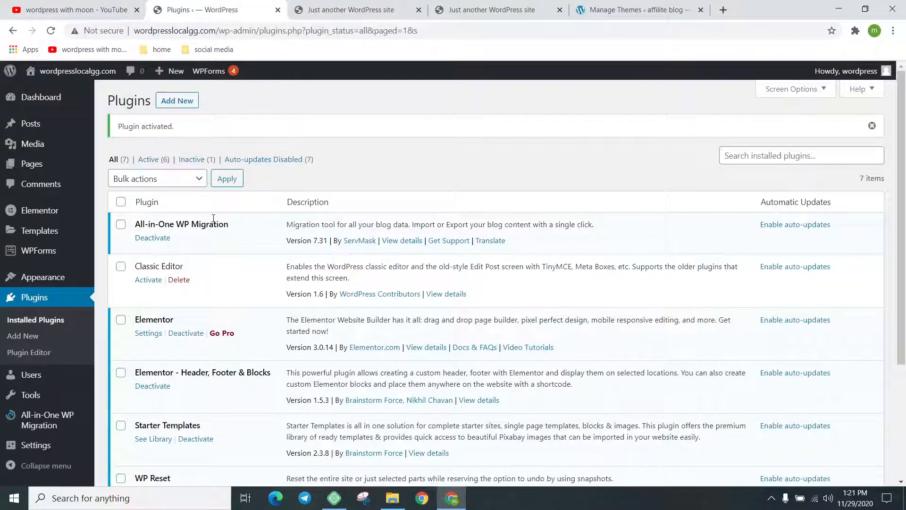
mouse_move(57, 419)
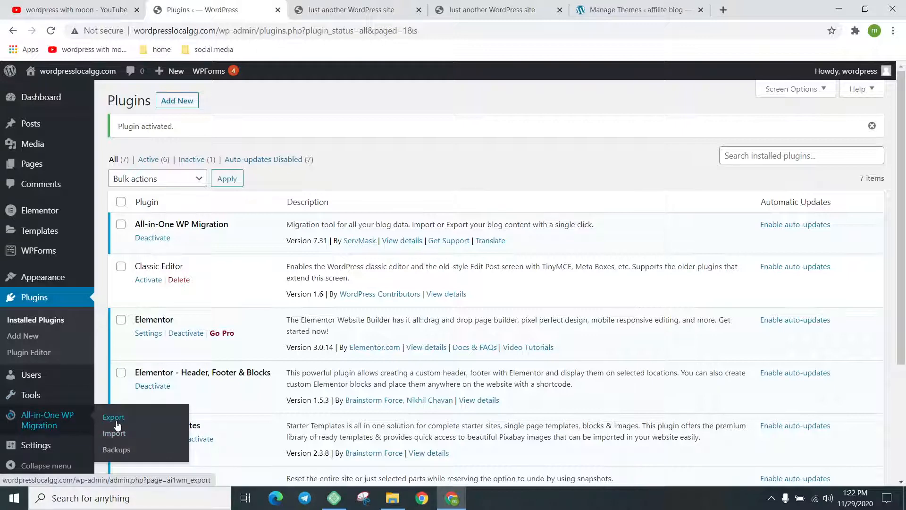
Export the whole site to a File with All-in-One WP Migration and download the 84 MB .wpress
click(117, 422)
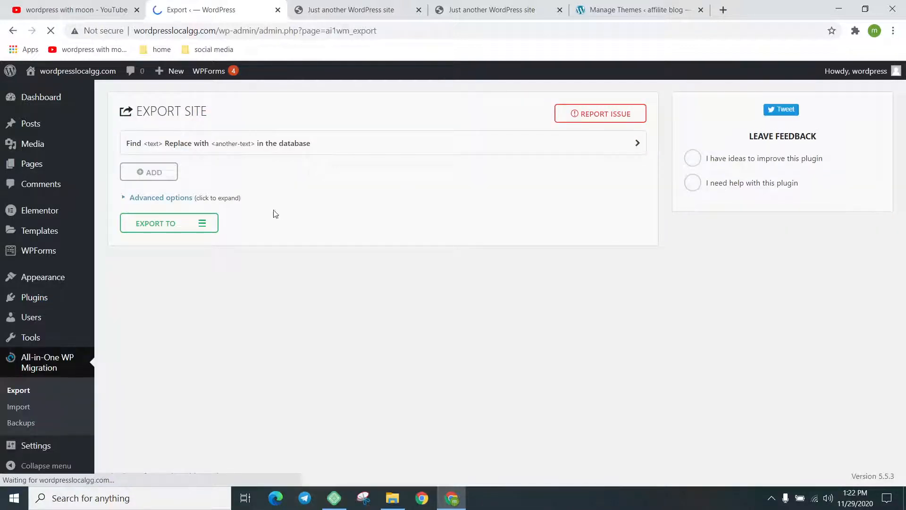
click(182, 227)
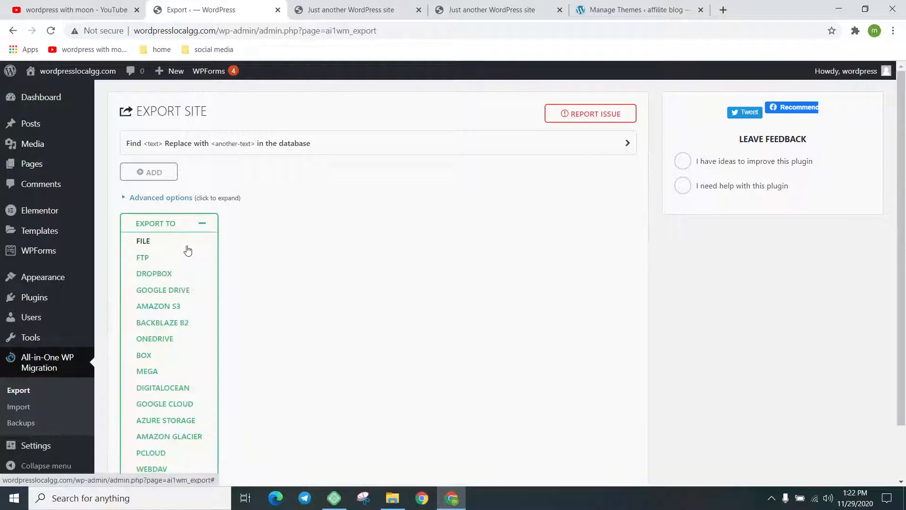
click(184, 243)
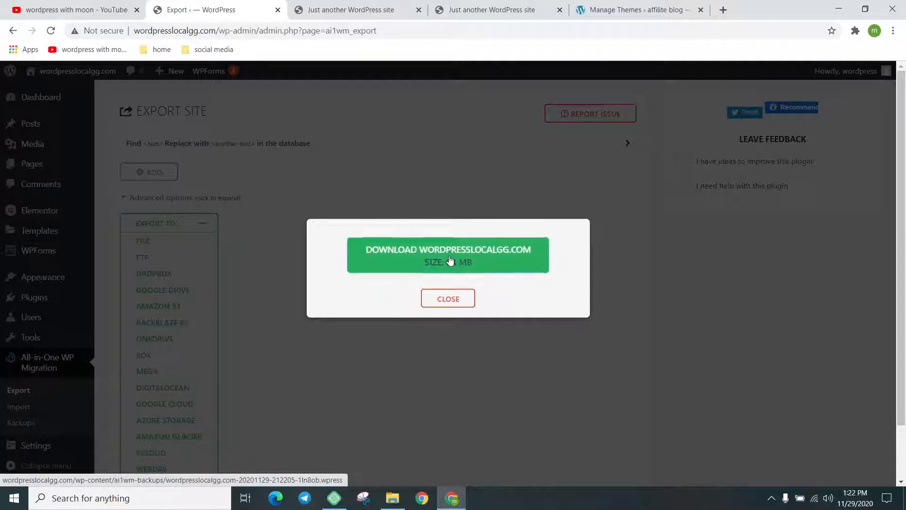
click(461, 262)
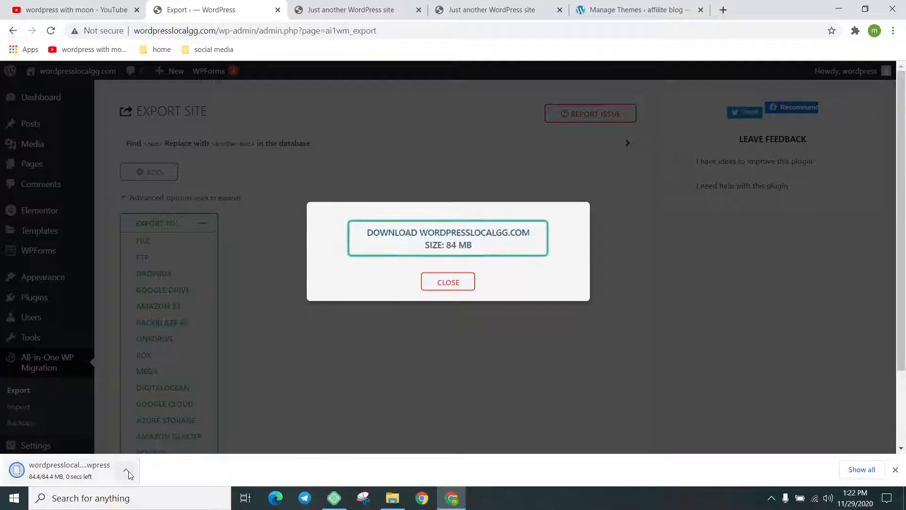
click(127, 472)
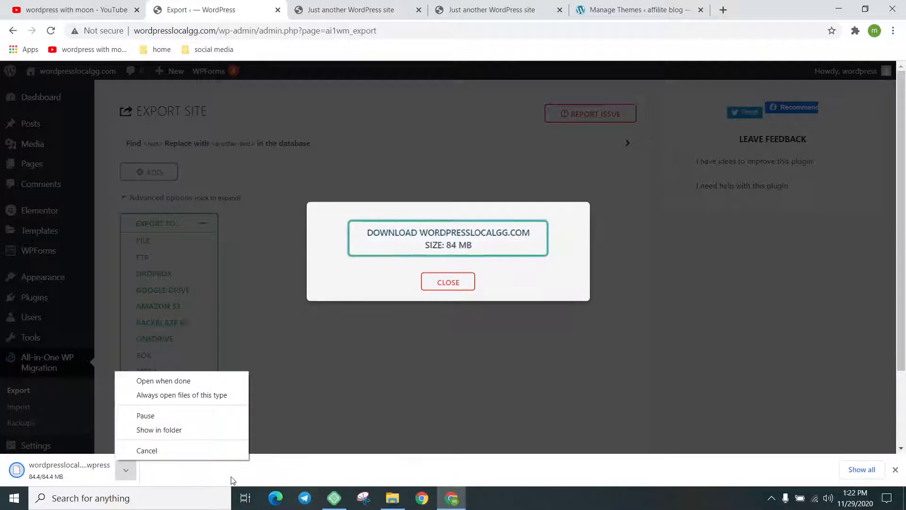
Copy the downloaded .wpress export from Downloads, paste it onto the desktop, and bring Chrome back
click(199, 428)
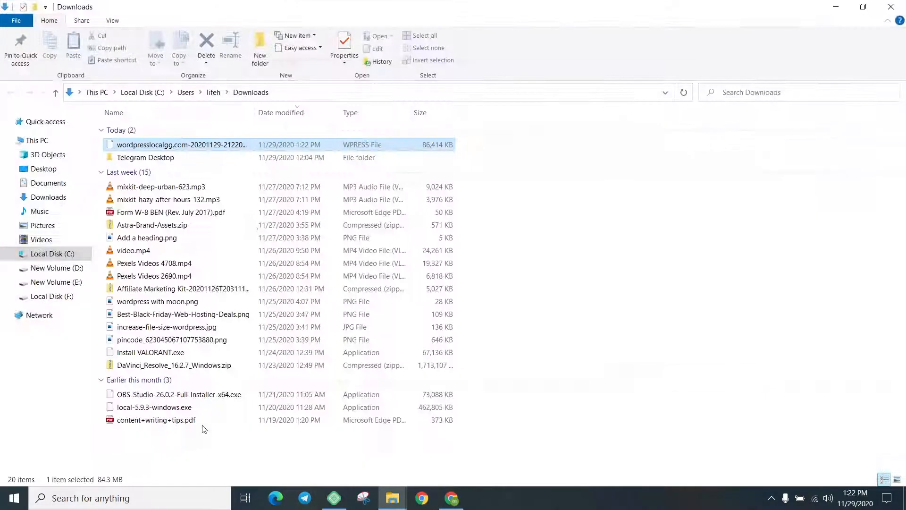
right_click(220, 154)
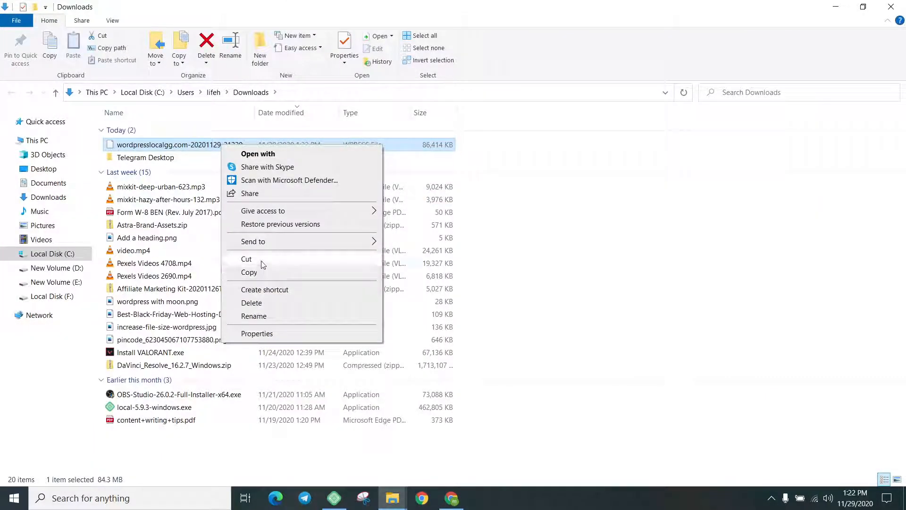
click(250, 269)
click(836, 7)
click(838, 6)
right_click(541, 148)
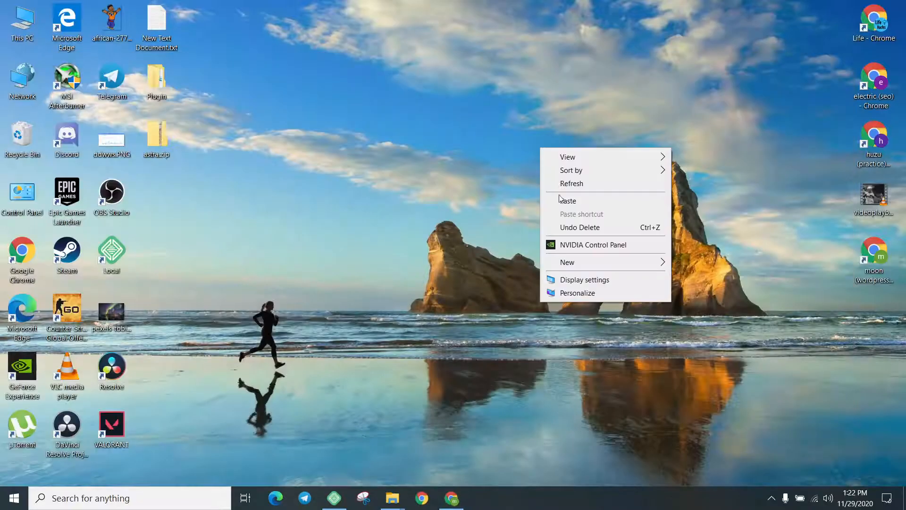
click(573, 199)
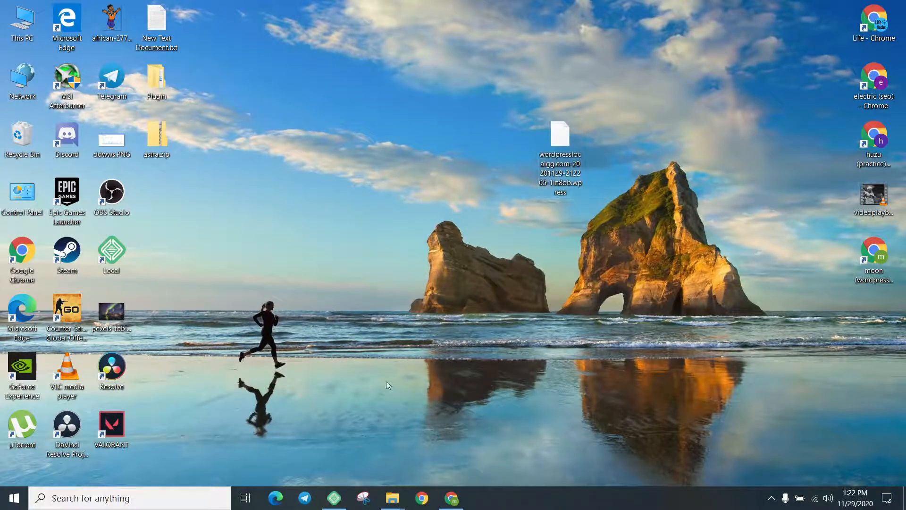
click(450, 500)
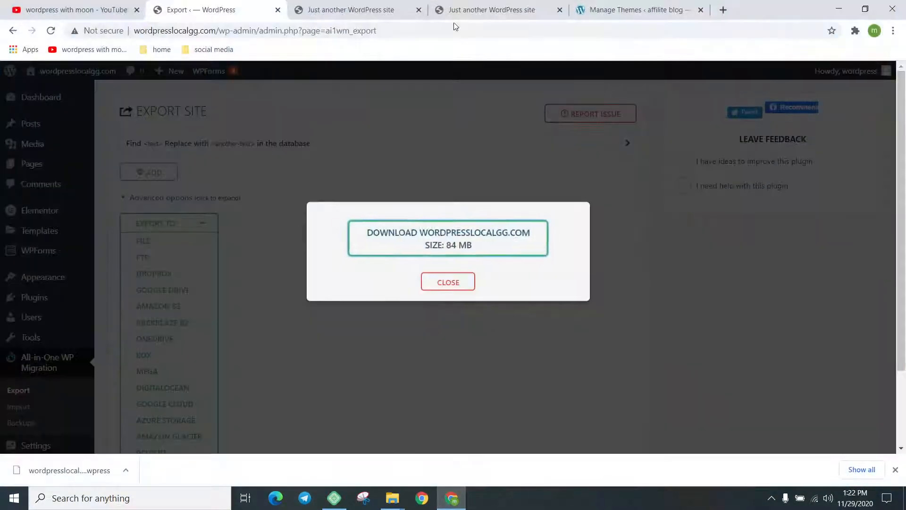
Load the live rafiipractice.xyz home page by trimming the admin path from its URL
click(462, 11)
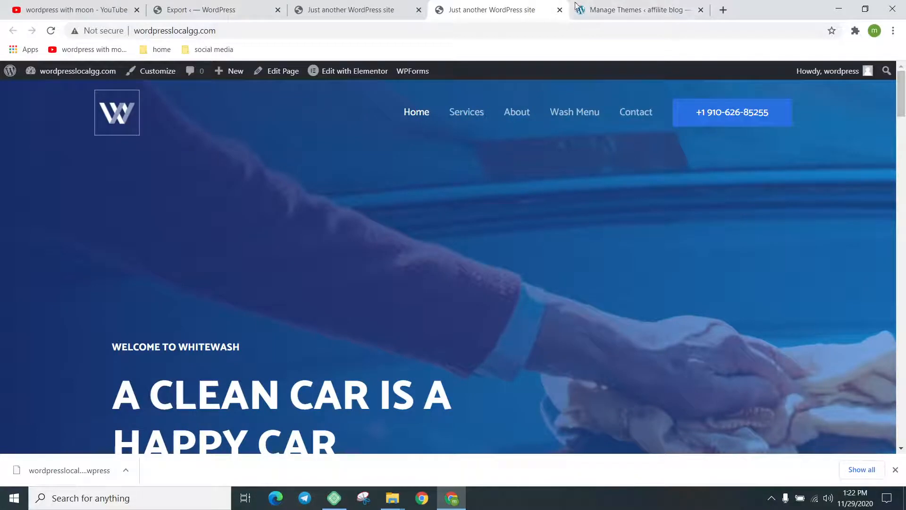
click(614, 10)
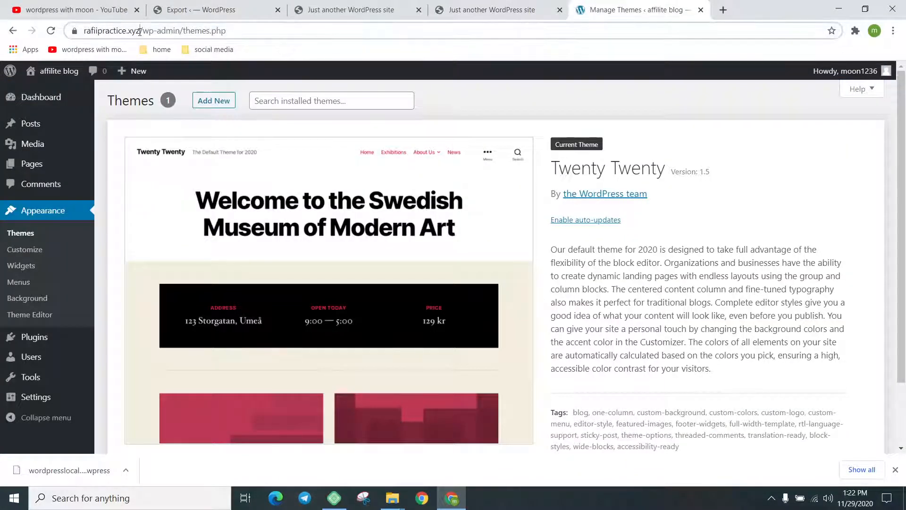
drag(143, 32, 259, 35)
key(BackSpace)
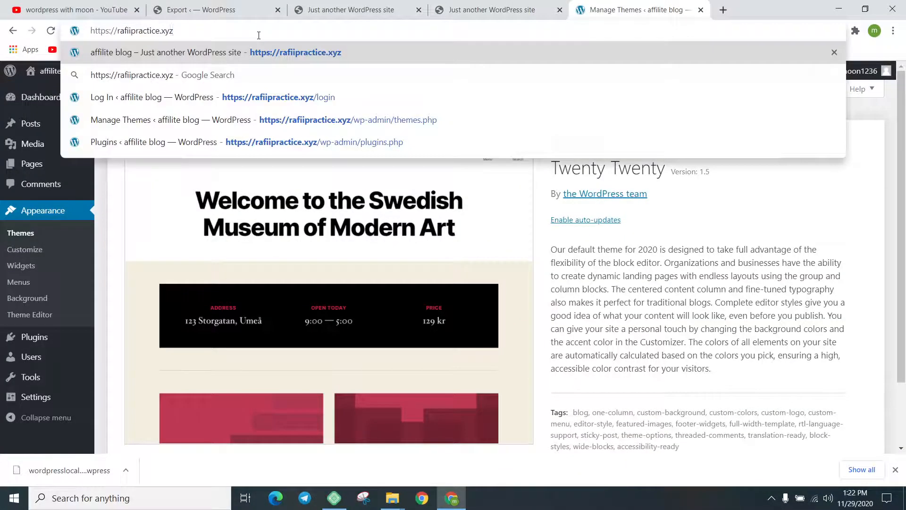
key(Return)
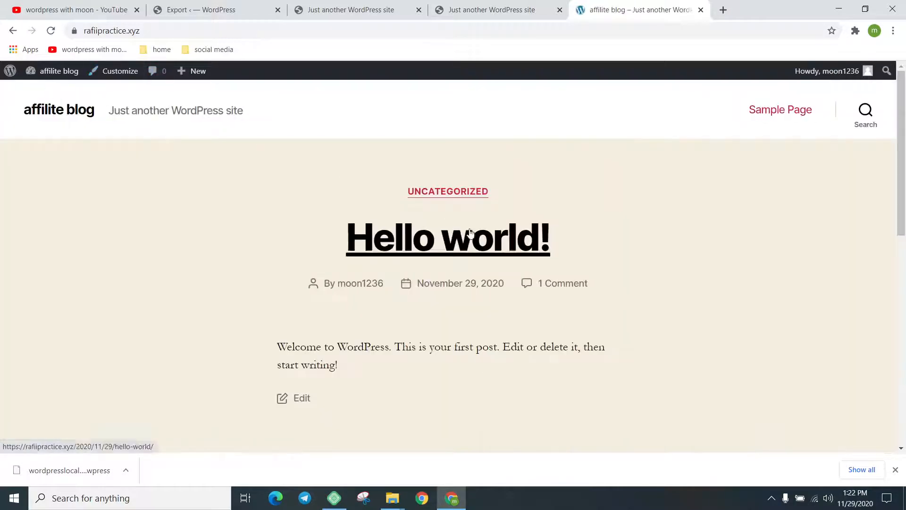
Enter the live site's dashboard and go to Plugins > Add New
scroll(568, 278, down, 10)
scroll(562, 303, up, 10)
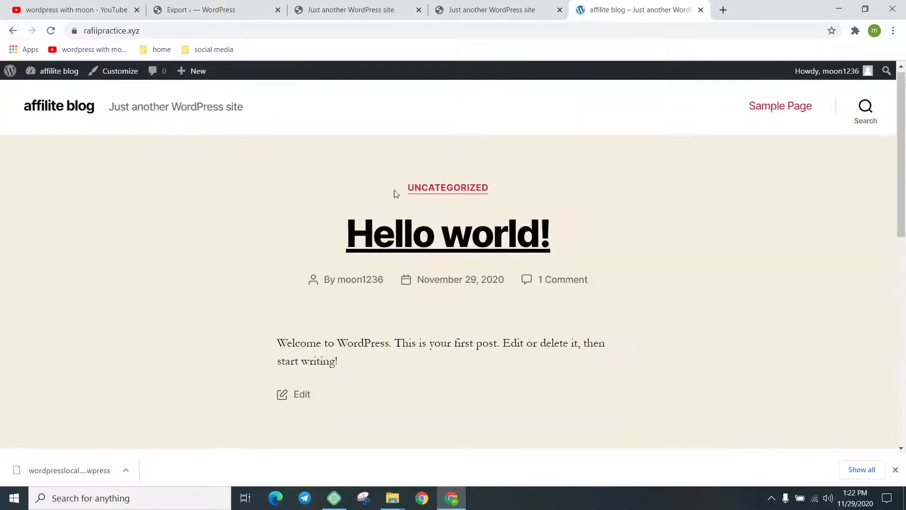
mouse_move(10, 71)
click(12, 89)
mouse_move(65, 238)
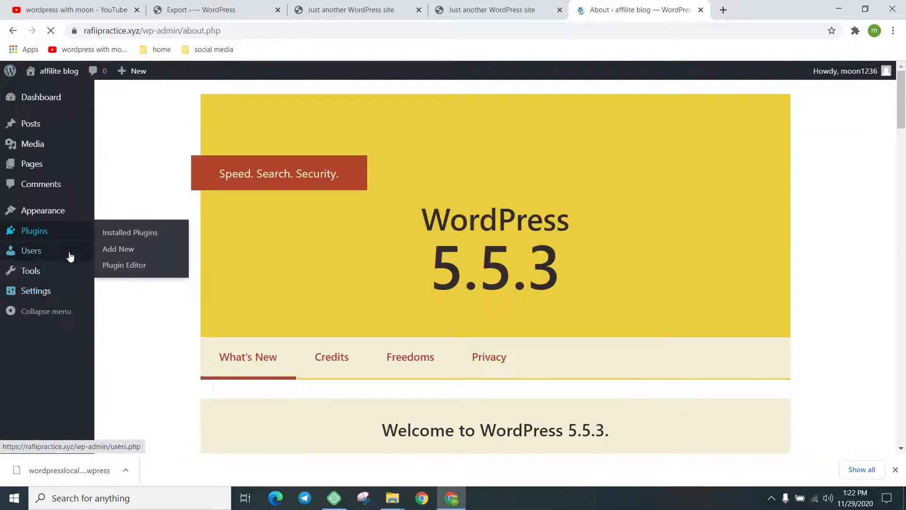
click(131, 250)
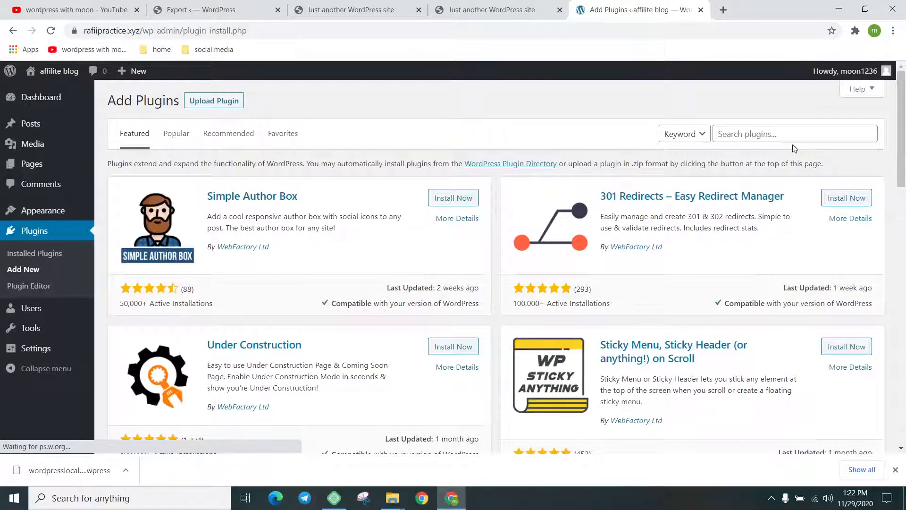
Search plugins for 'all in one', then install and activate All-in-One WP Migration on rafiipractice.xyz
click(784, 140)
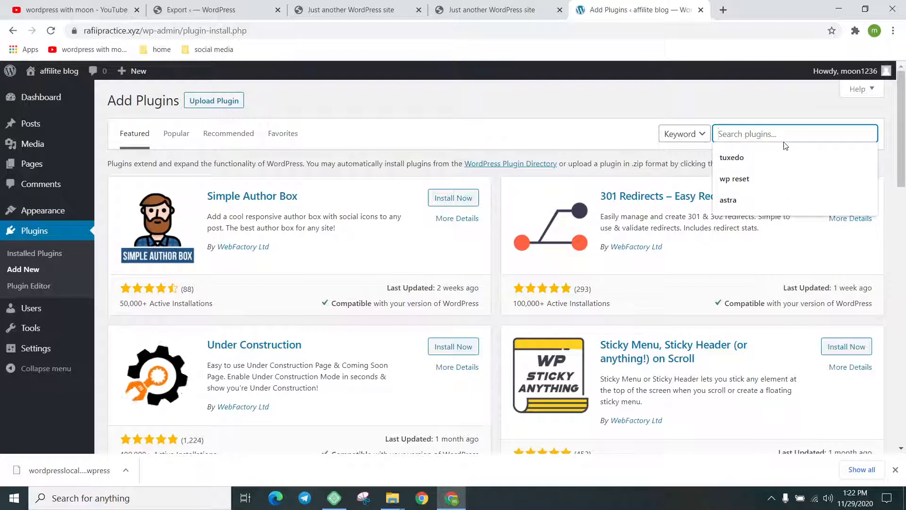
text(all in one)
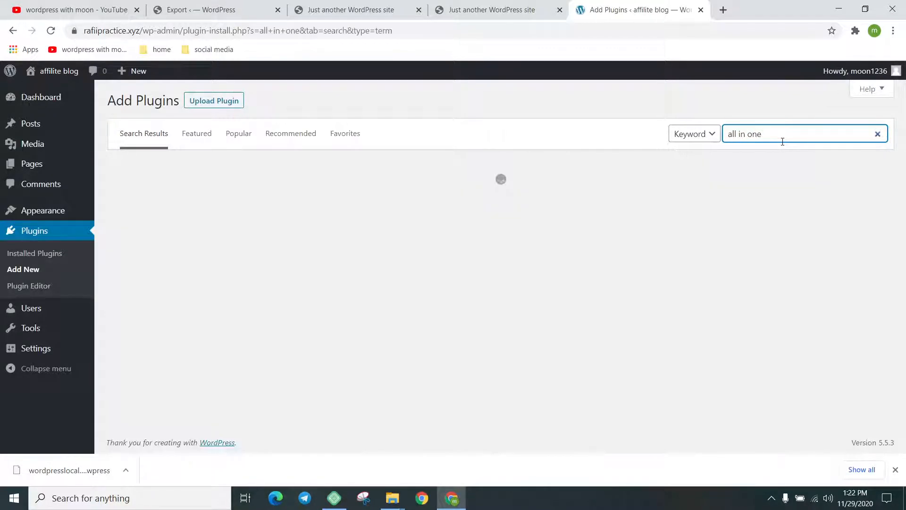
click(895, 469)
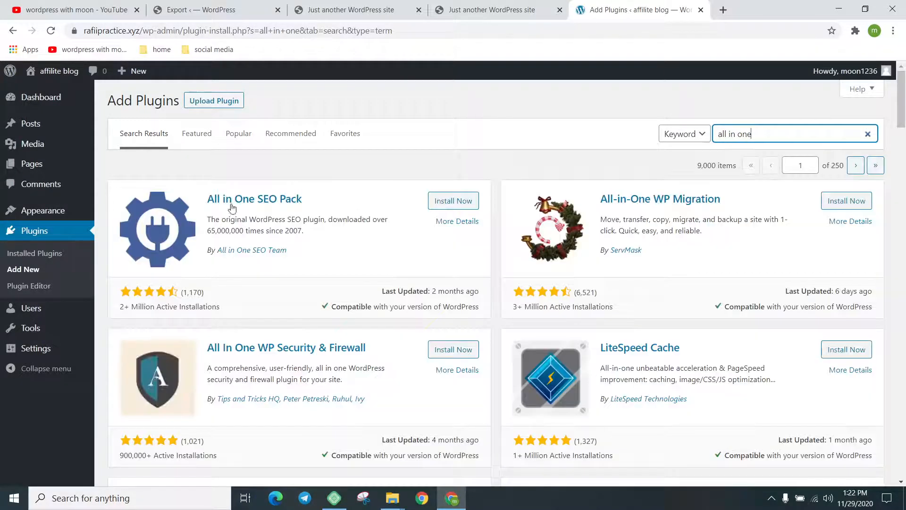
click(845, 202)
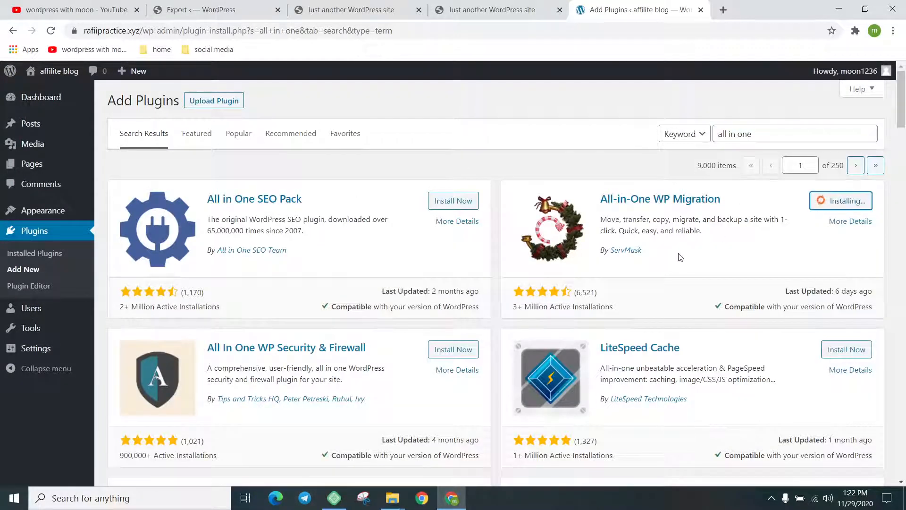
scroll(643, 261, down, 1)
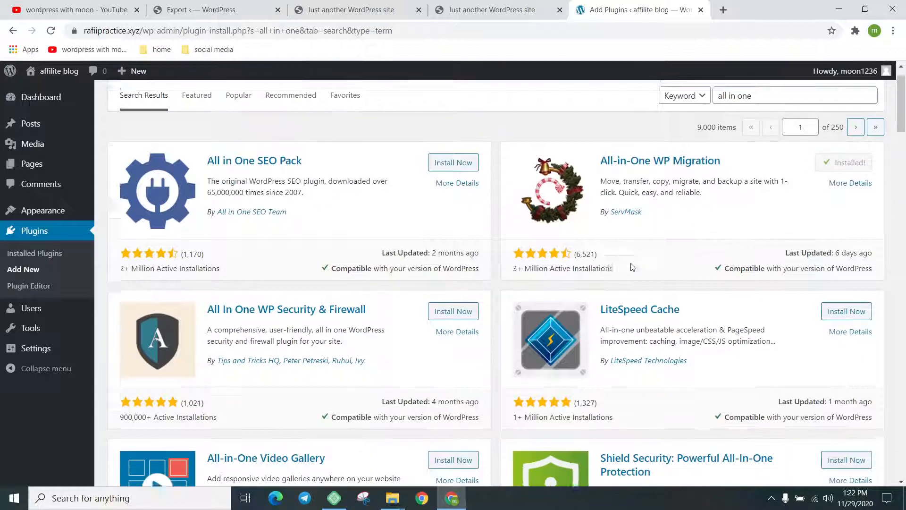
scroll(625, 304, up, 1)
click(835, 203)
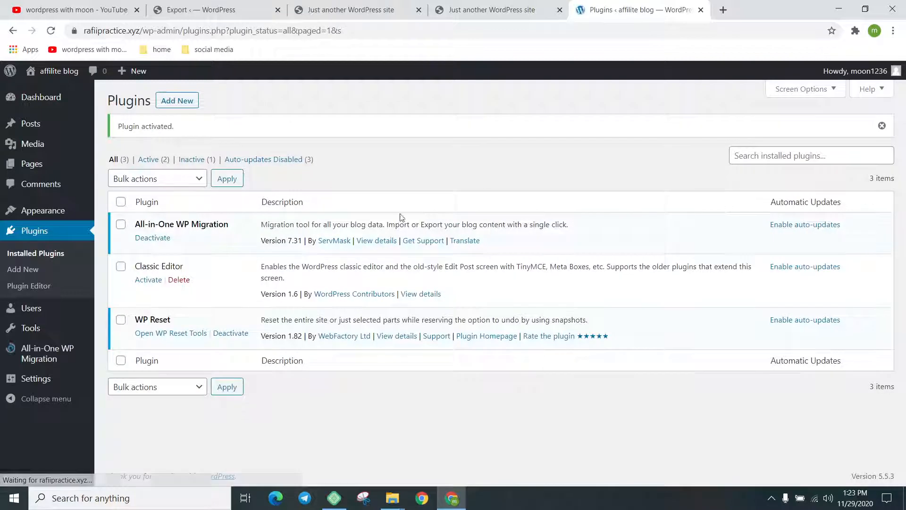
Open All-in-One WP Migration > Import and choose IMPORT FROM > FILE
mouse_move(48, 353)
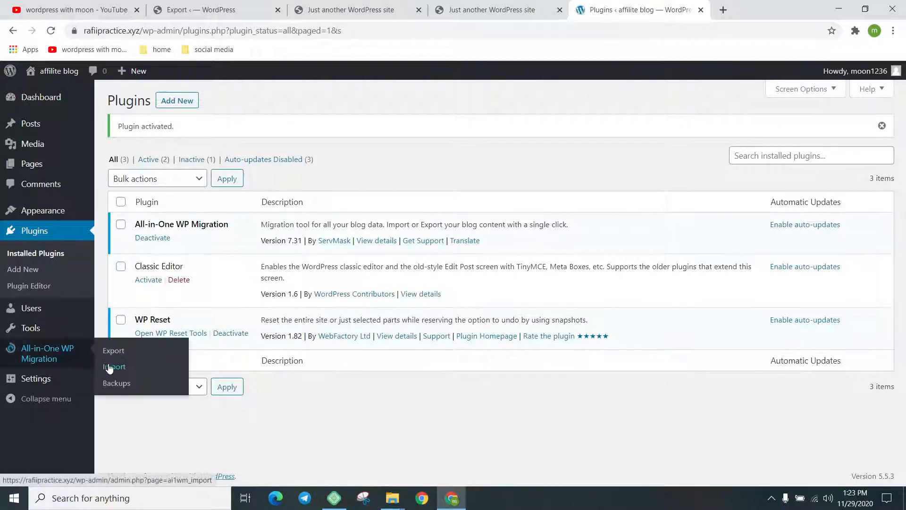
click(116, 371)
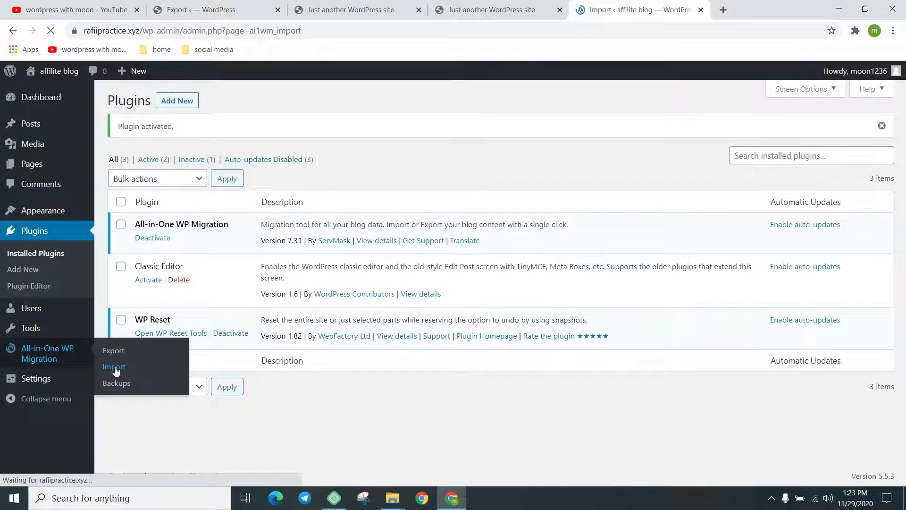
click(376, 227)
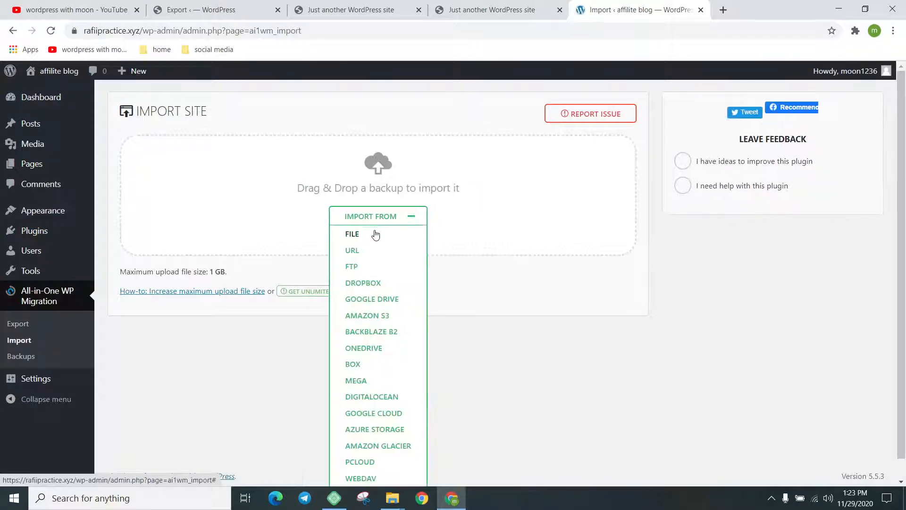
click(375, 234)
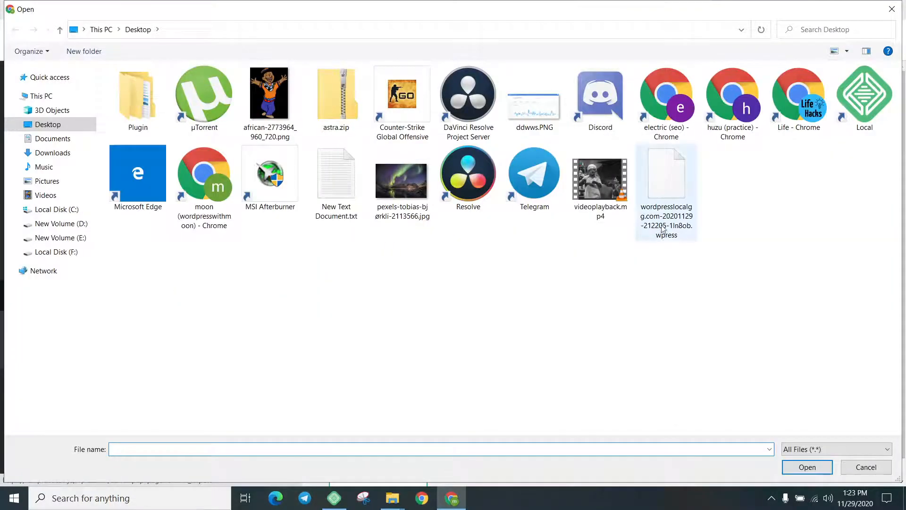
Pick the wordpresslocalgg .wpress backup from the Desktop in the Open dialog
double_click(666, 207)
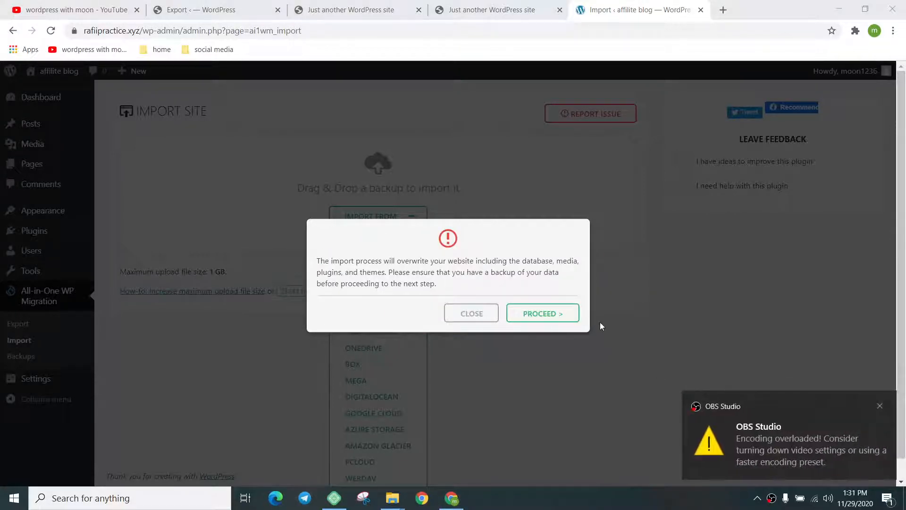
Confirm overwriting the live site, close the import success message, and reload to reach the login page
click(879, 407)
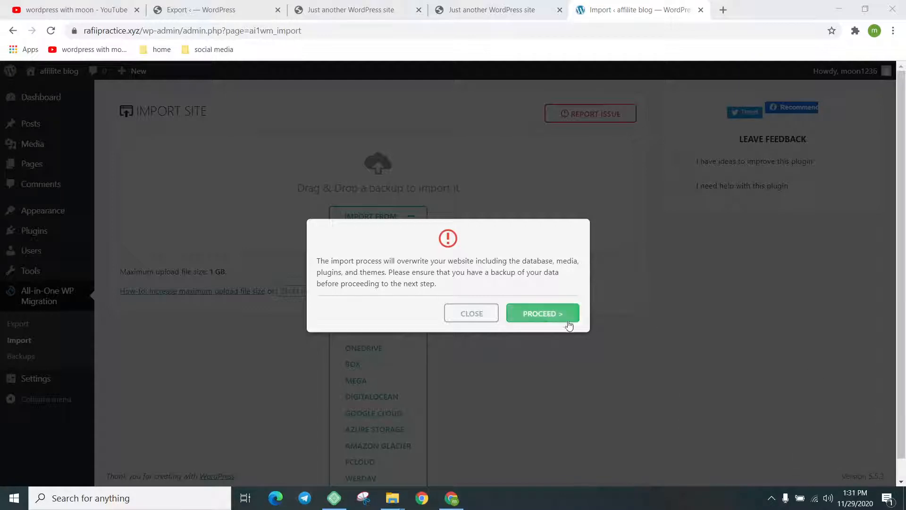
click(547, 315)
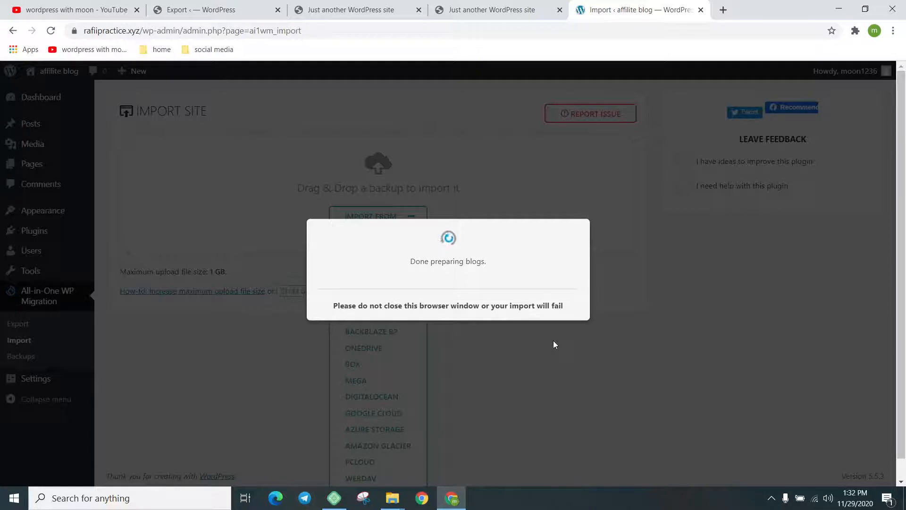
click(550, 309)
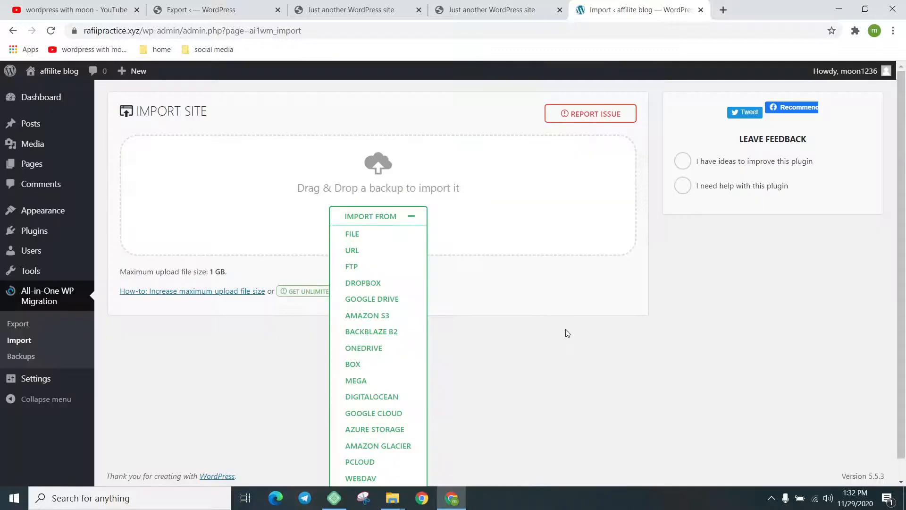
click(50, 30)
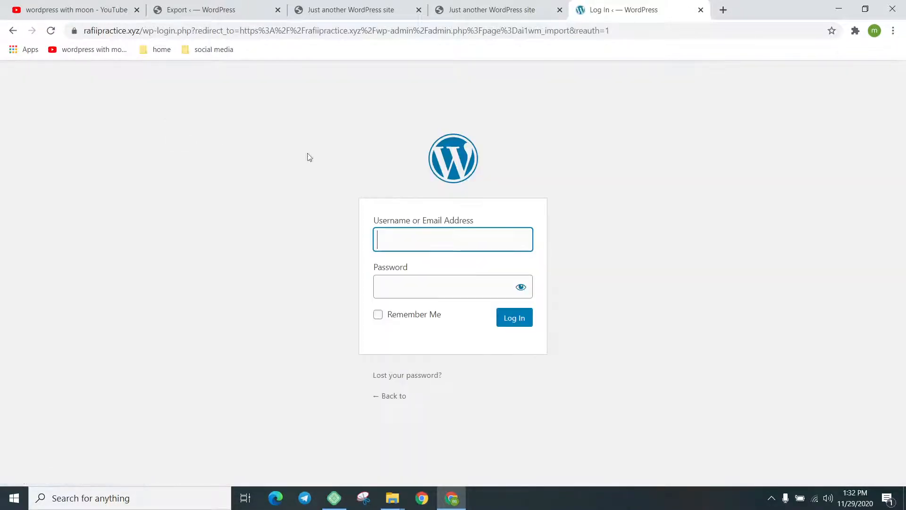
Try logging in twice with a saved username and password, with Remember Me checked
click(409, 245)
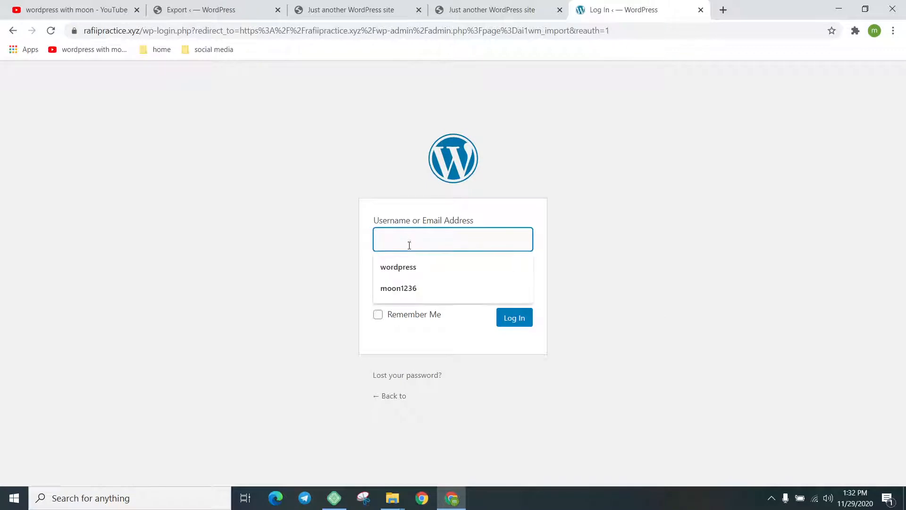
click(410, 288)
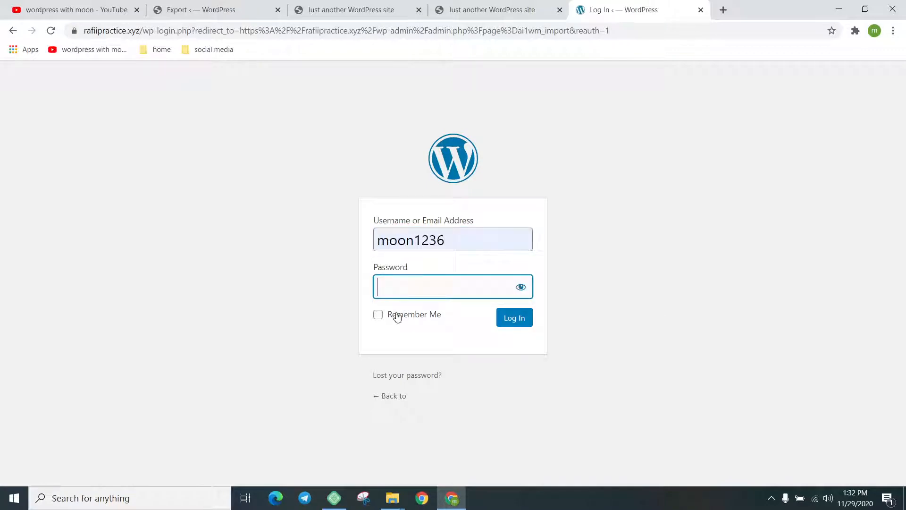
click(394, 314)
click(407, 289)
text(•••••••••)
key(Return)
click(409, 288)
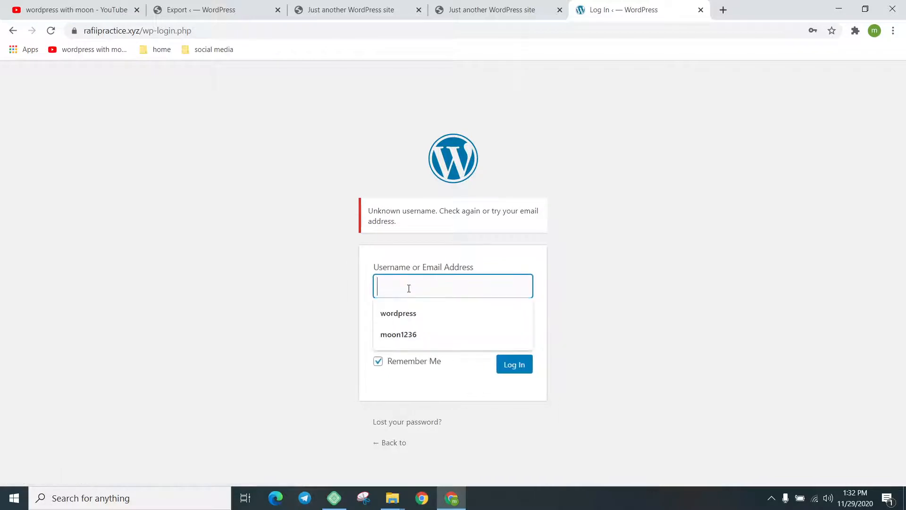
click(404, 334)
click(409, 328)
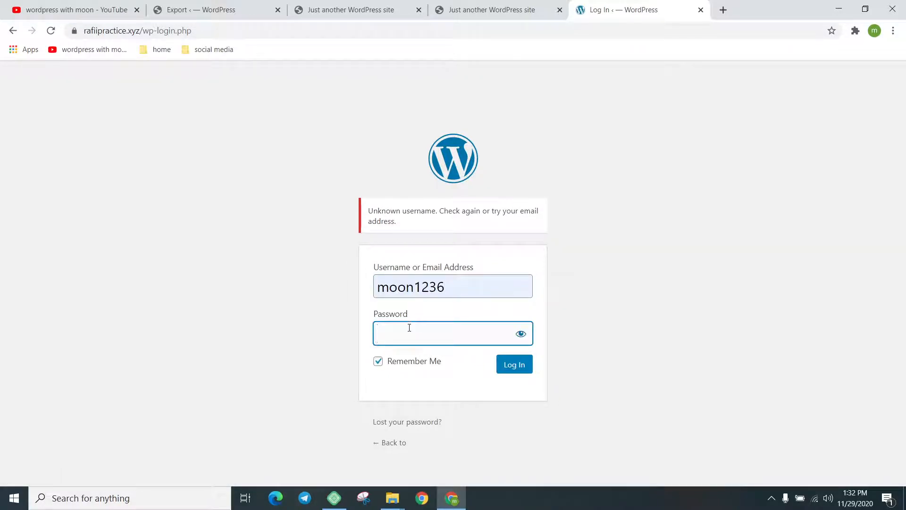
text(••••••••••)
key(Return)
Log in successfully with the imported site's admin username and password
click(418, 282)
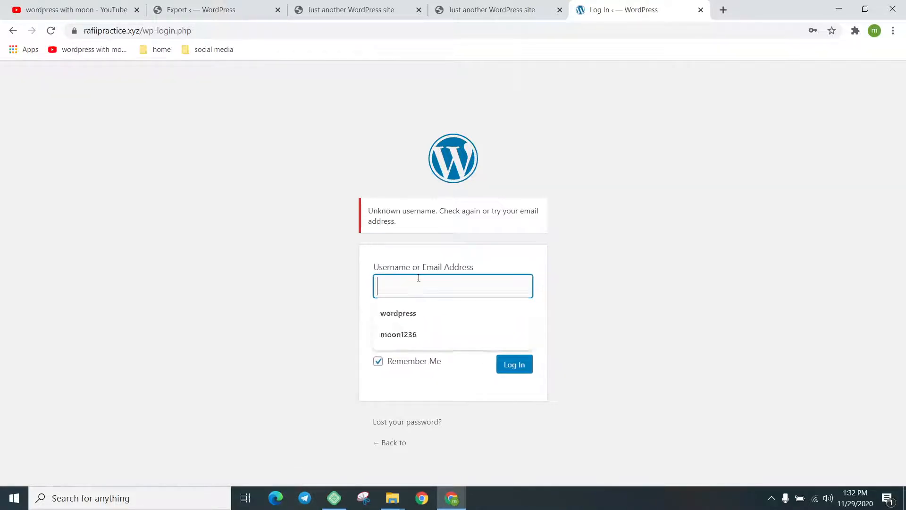
click(418, 324)
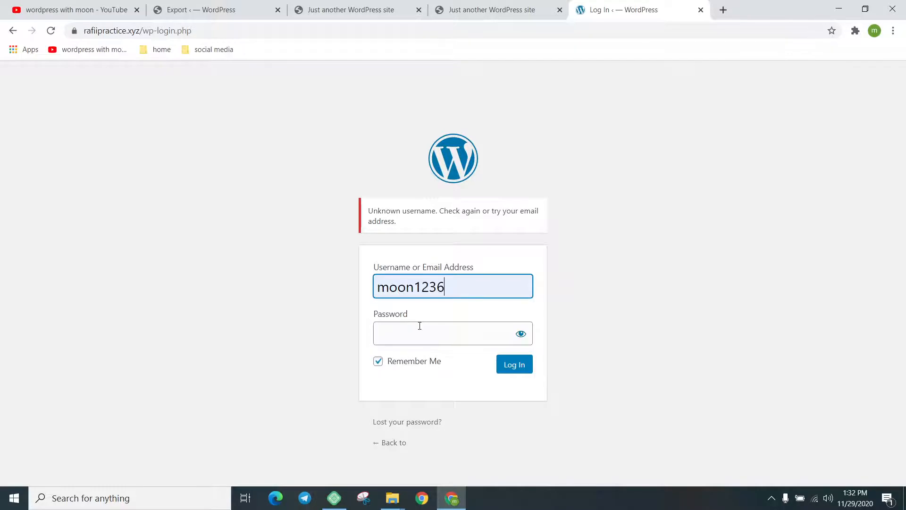
click(419, 326)
text(•••)
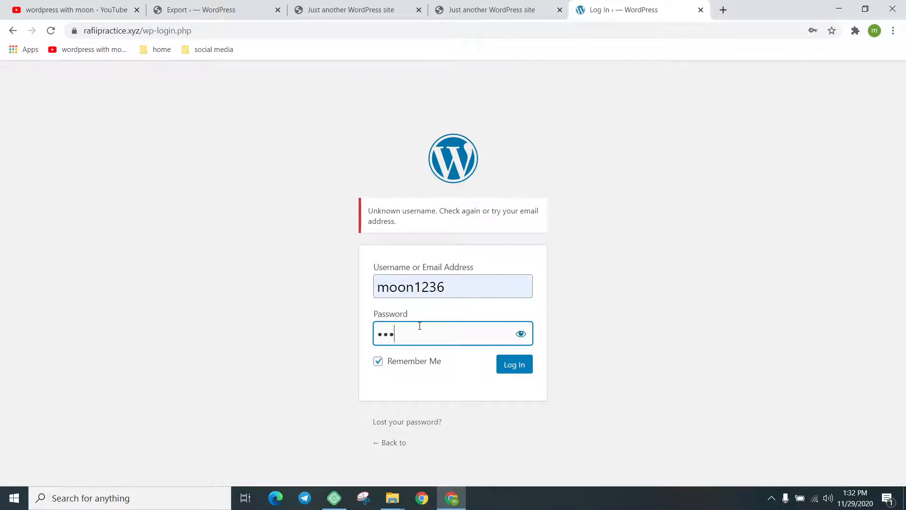
text(••••••)
key(Return)
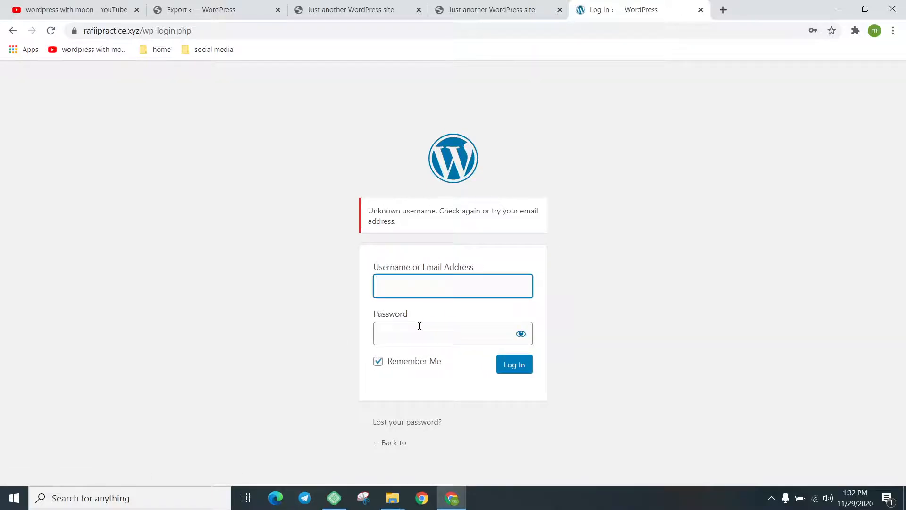
text(word)
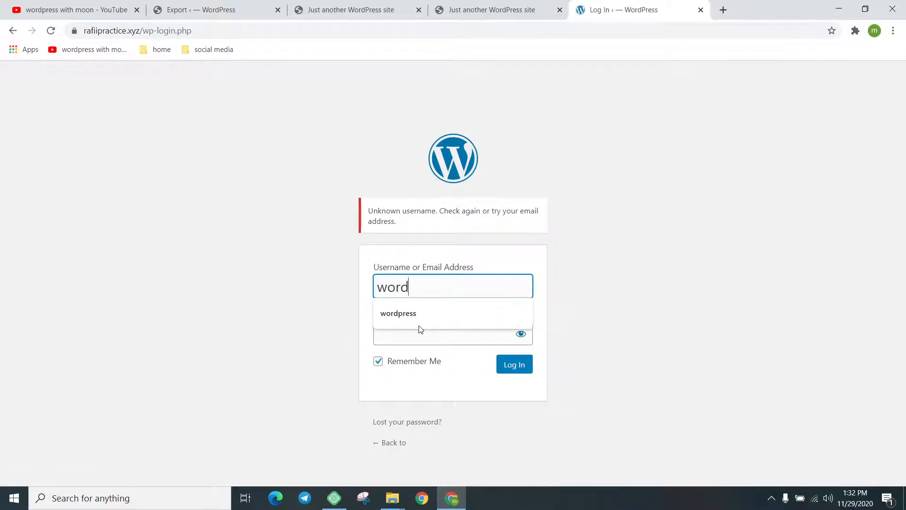
click(419, 324)
click(419, 325)
text(•)
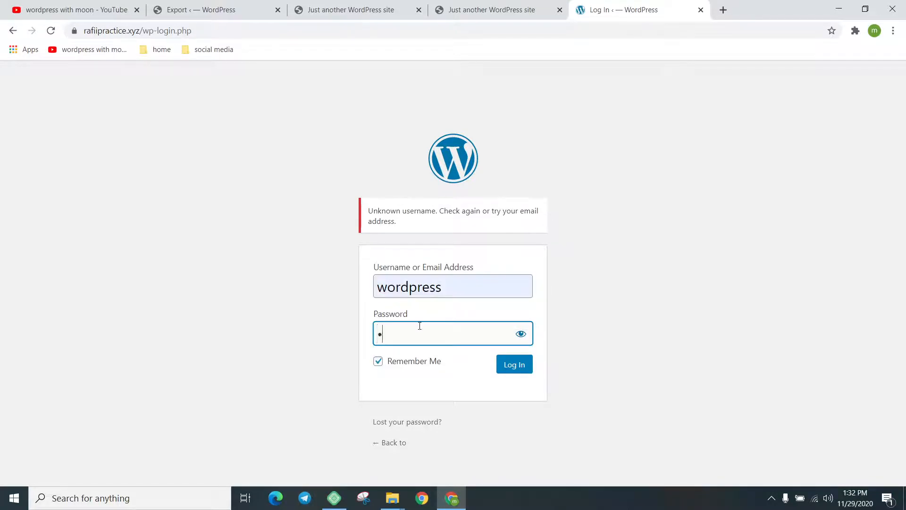
text(••••••••)
key(Return)
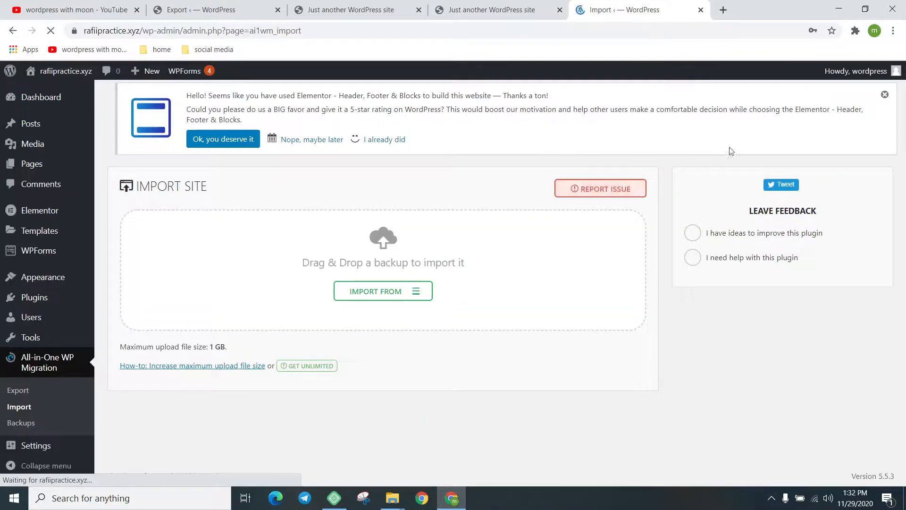
Dismiss the Elementor rating notice and open Visit Site in a new tab
click(885, 94)
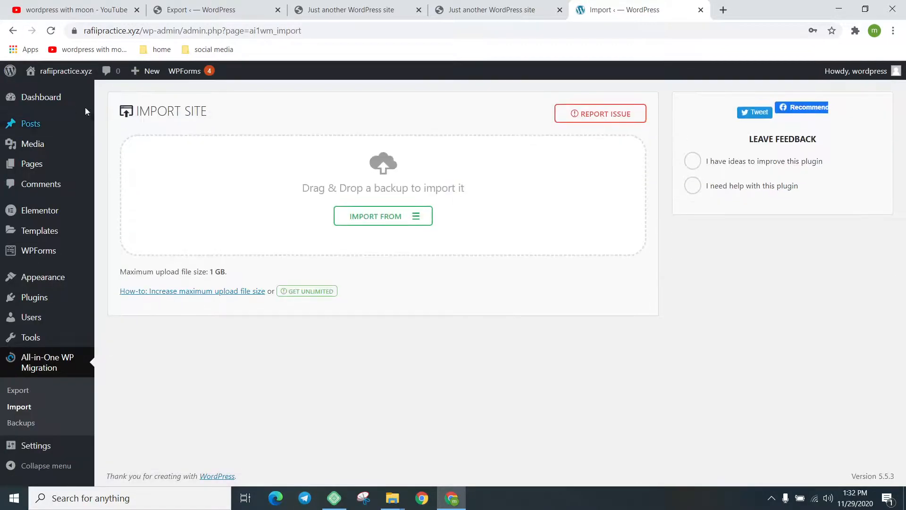
mouse_move(61, 70)
right_click(53, 92)
click(80, 97)
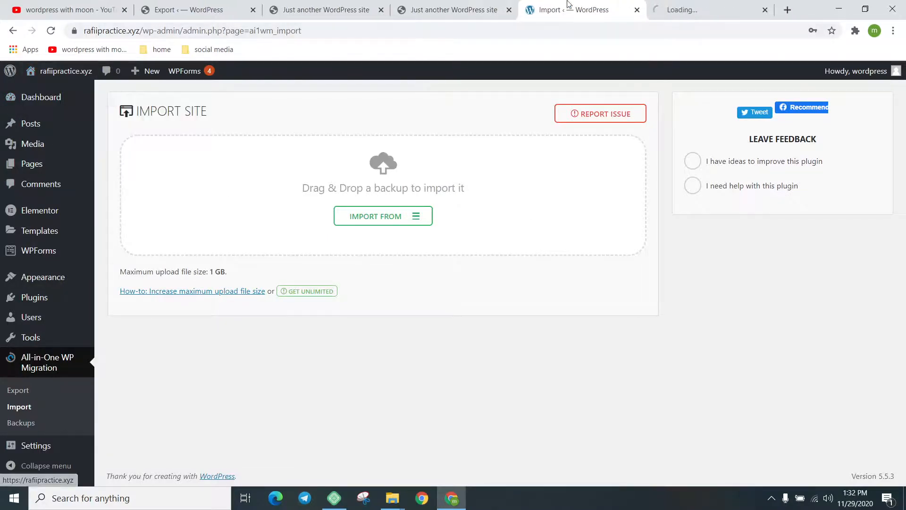
Switch to the new rafiipractice.xyz tab and scroll down the Whitewash homepage
click(662, 4)
click(616, 4)
click(682, 4)
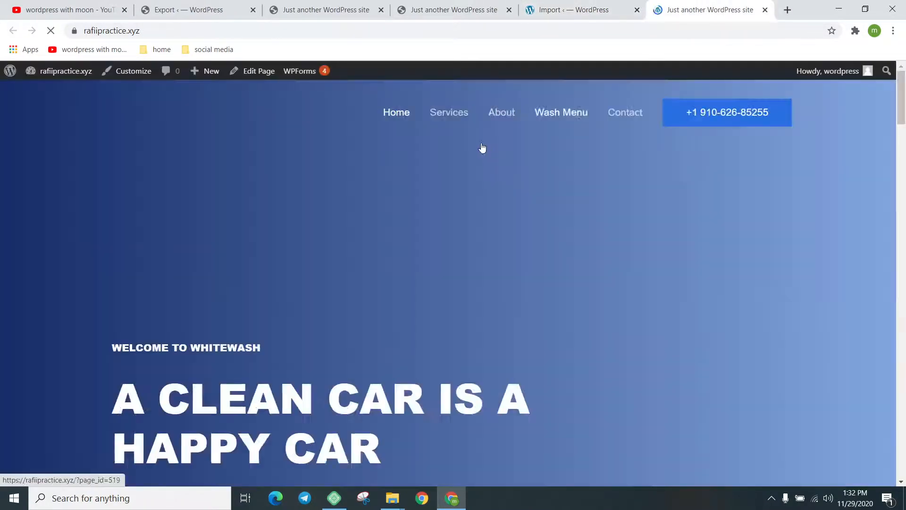
scroll(572, 189, down, 12)
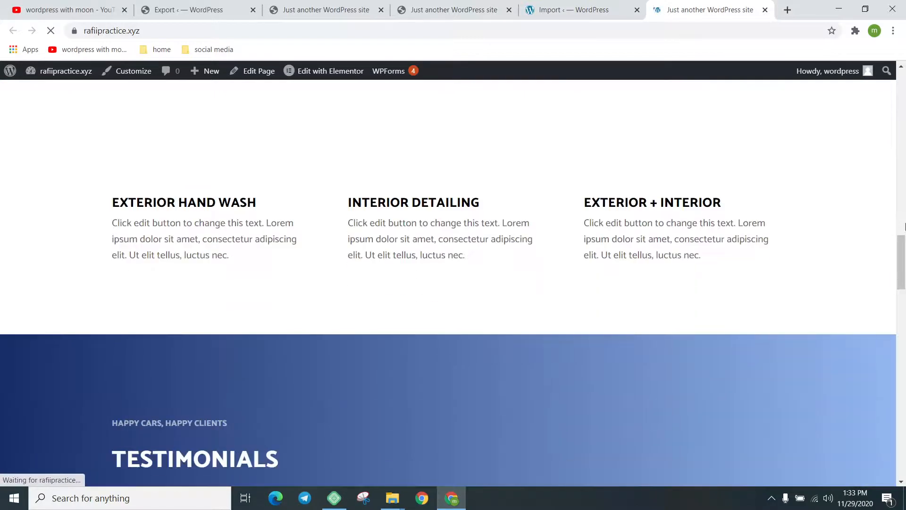
drag(904, 227, 902, 78)
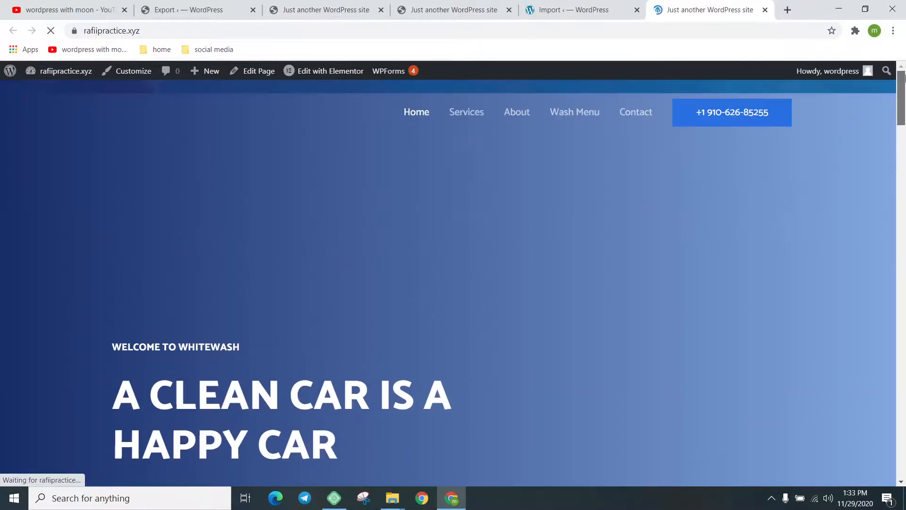
click(628, 9)
click(651, 10)
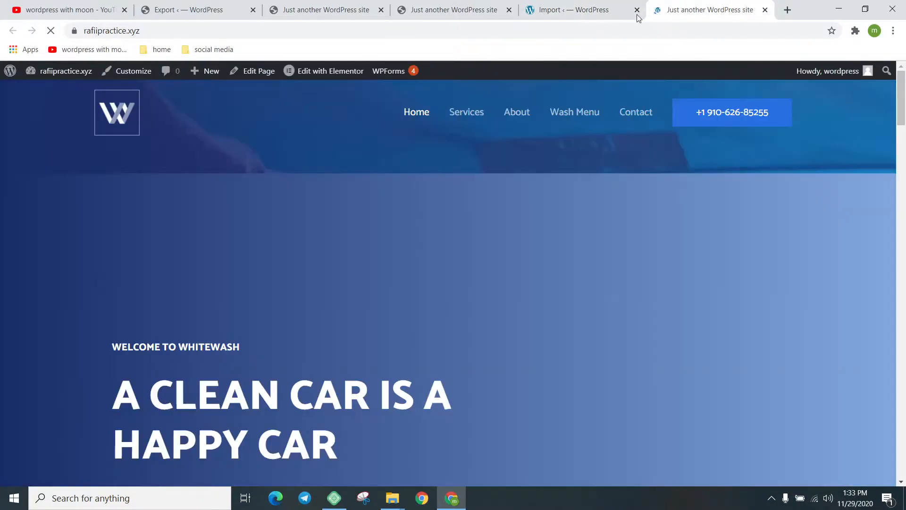
scroll(624, 140, down, 10)
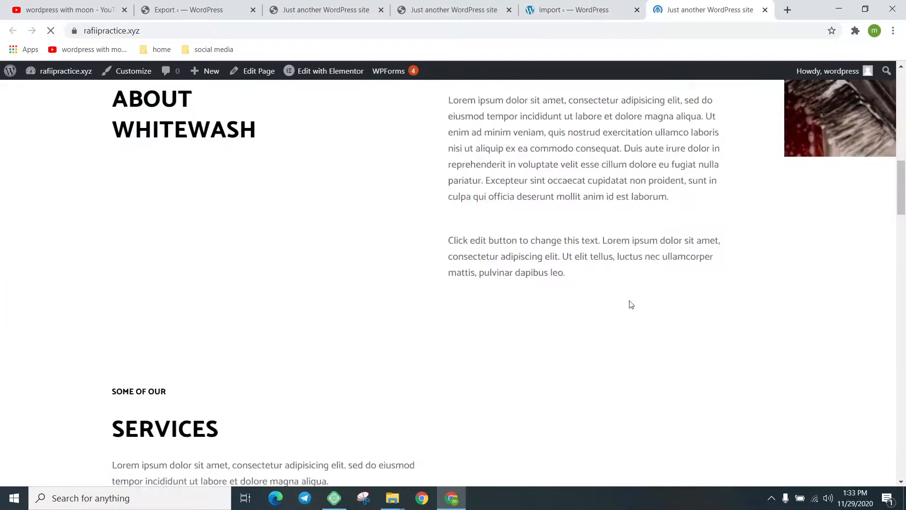
scroll(627, 306, down, 20)
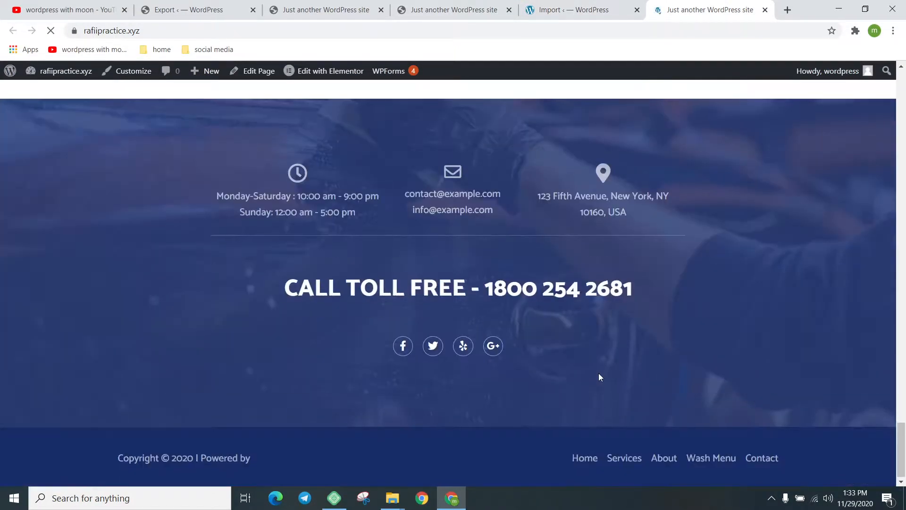
Scroll to the footer and back up, briefly highlighting the A CLEAN CAR IS A HAPPY CAR heading
drag(901, 448, 866, 89)
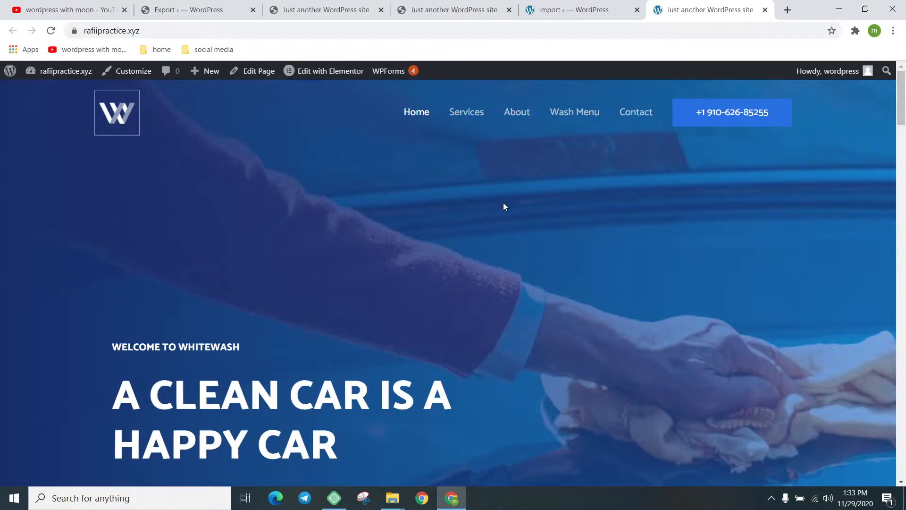
scroll(488, 211, down, 6)
scroll(488, 211, up, 4)
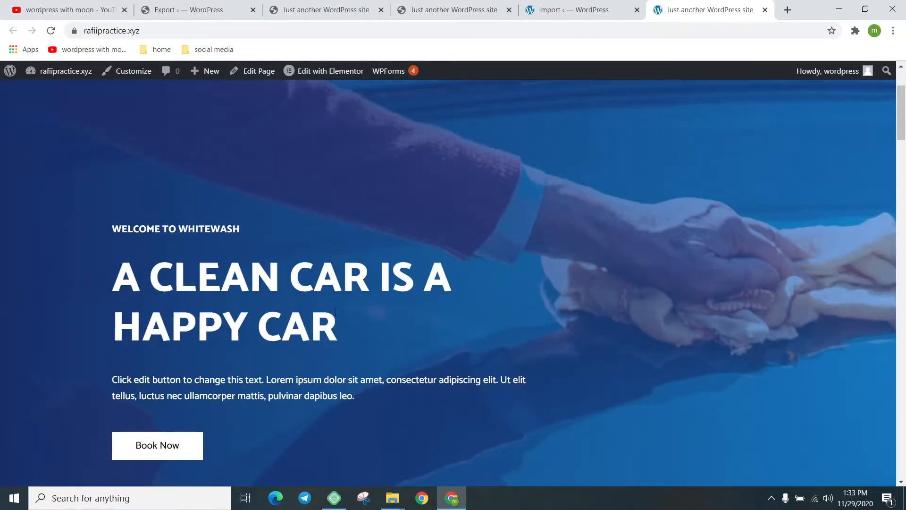
drag(307, 308, 125, 274)
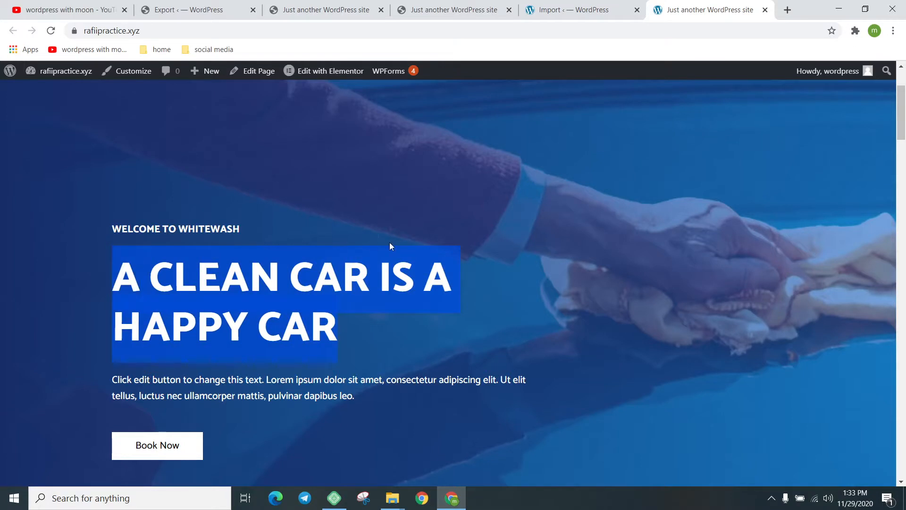
click(438, 217)
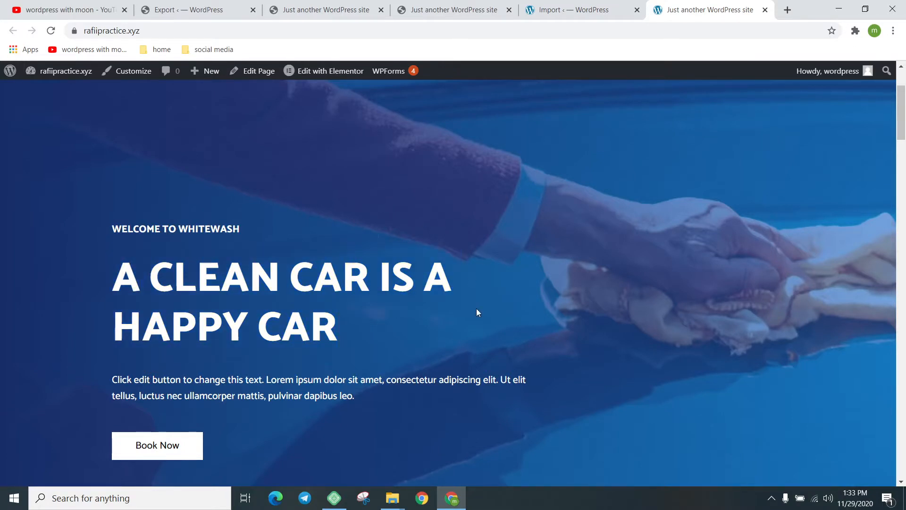